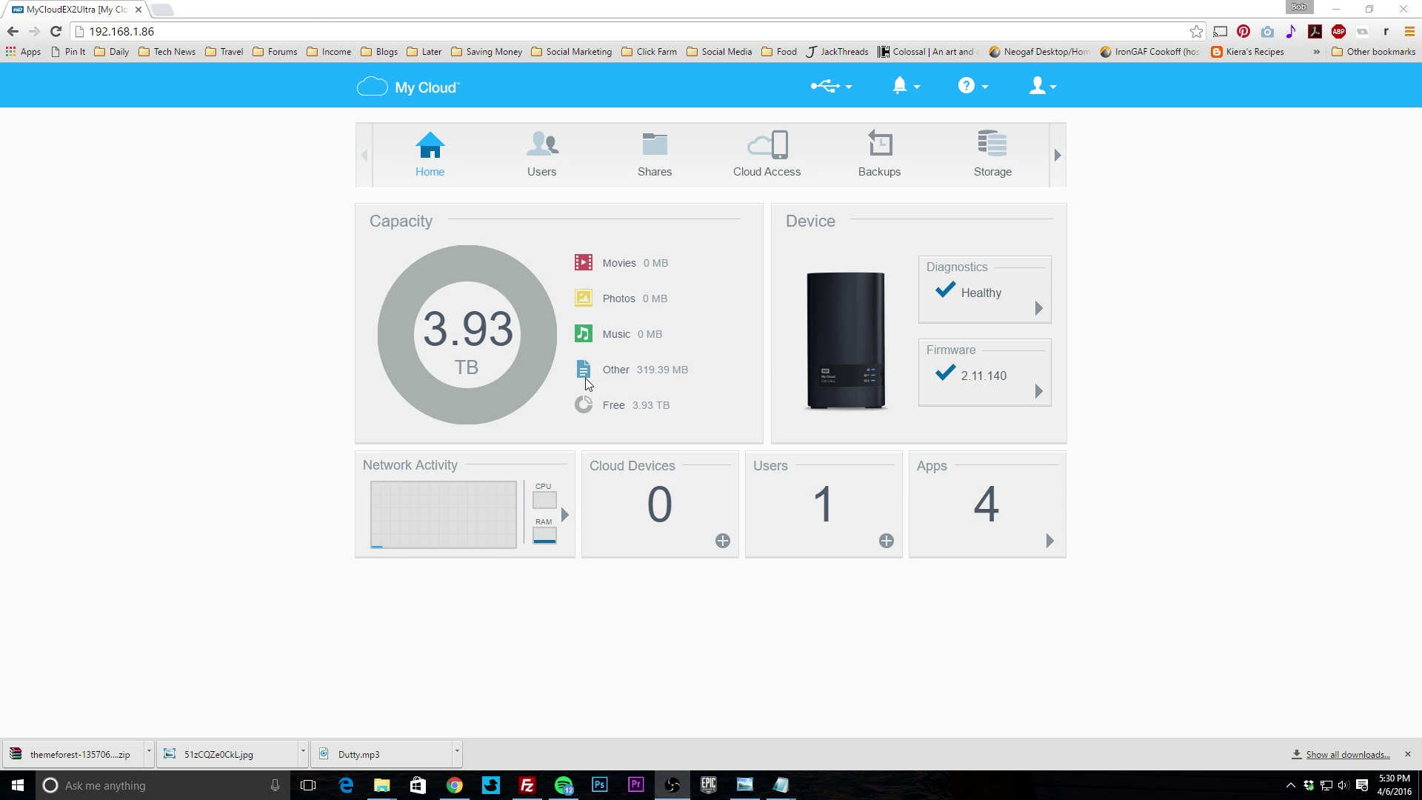
- Open Device Activity and view the CPU, memory and network utilization graphs
left_click(566, 515)
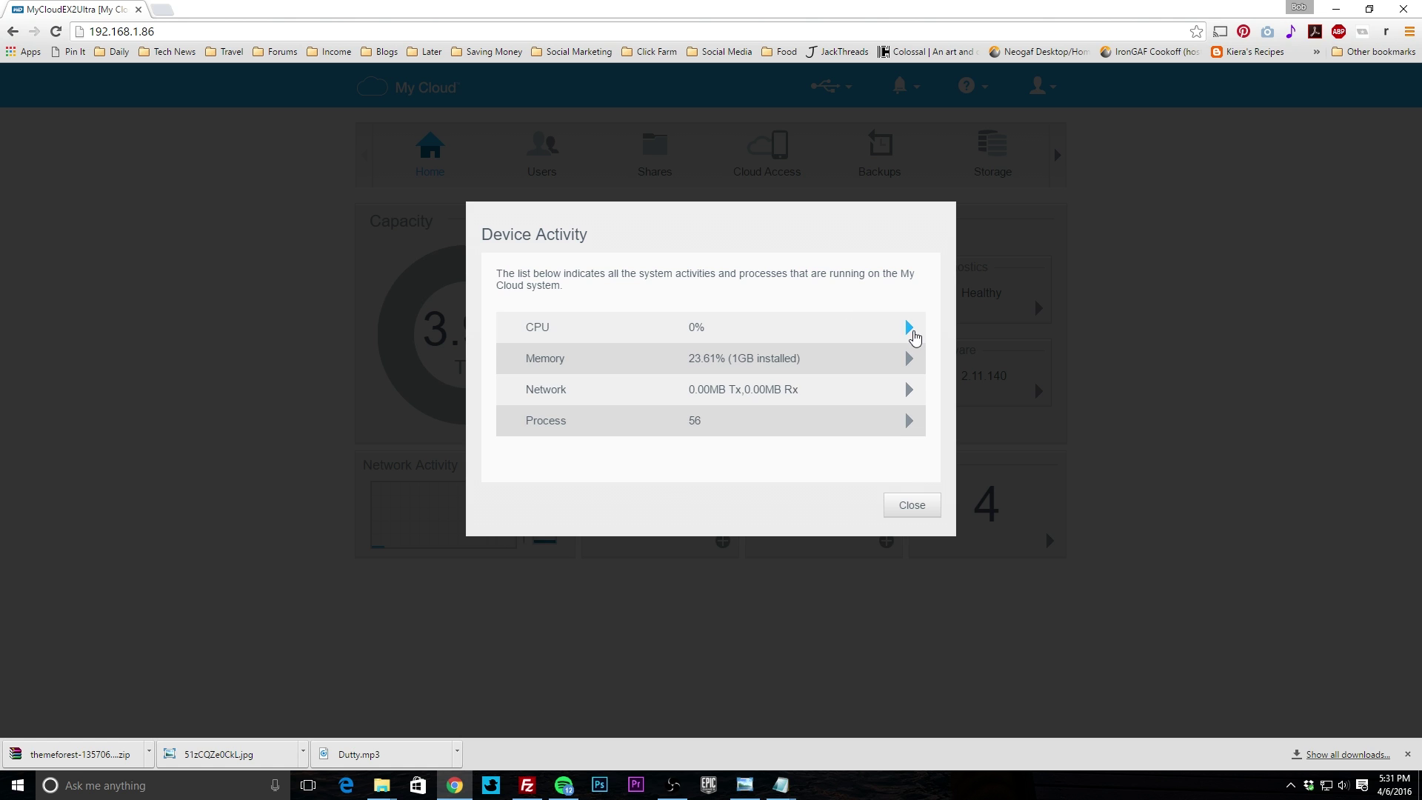
left_click(908, 328)
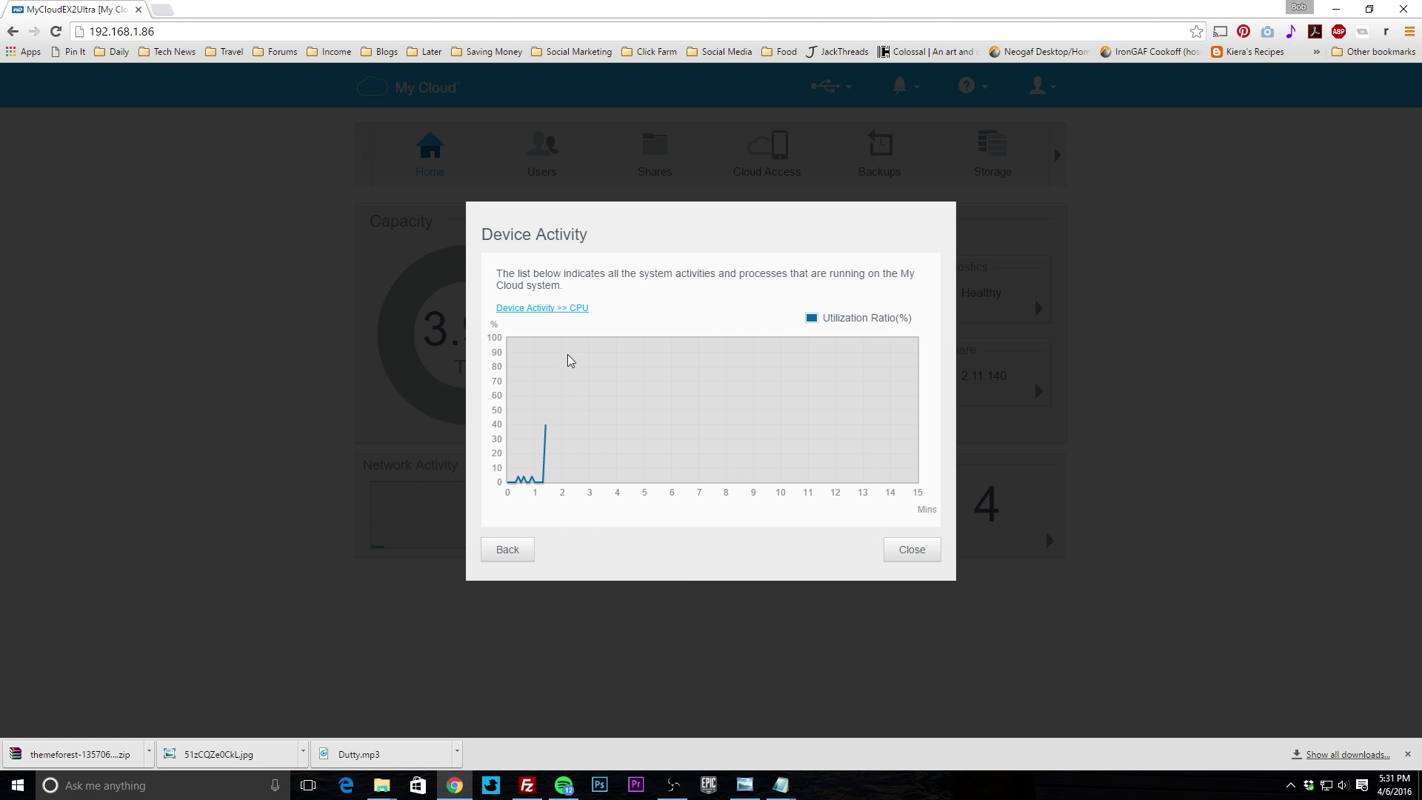
left_click(511, 550)
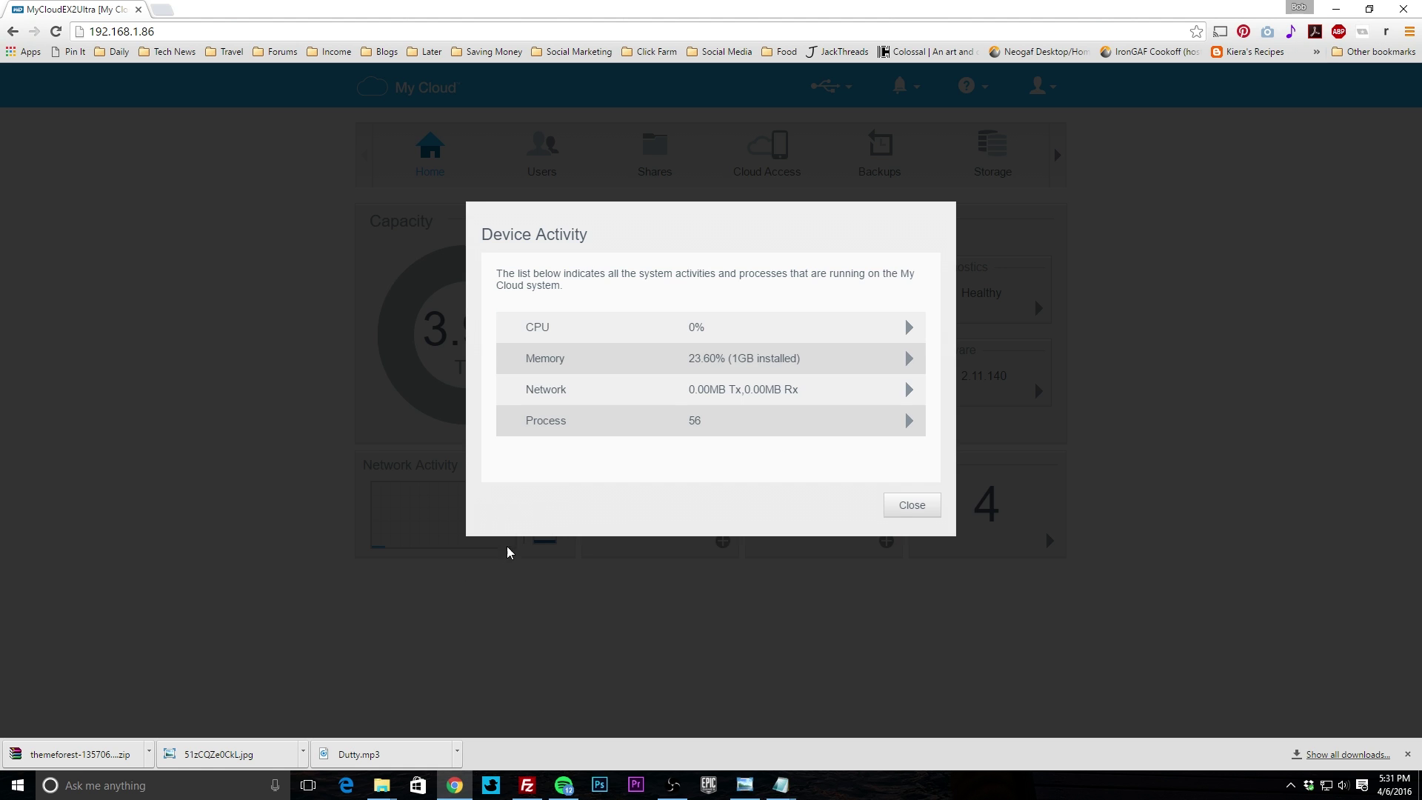
left_click(908, 360)
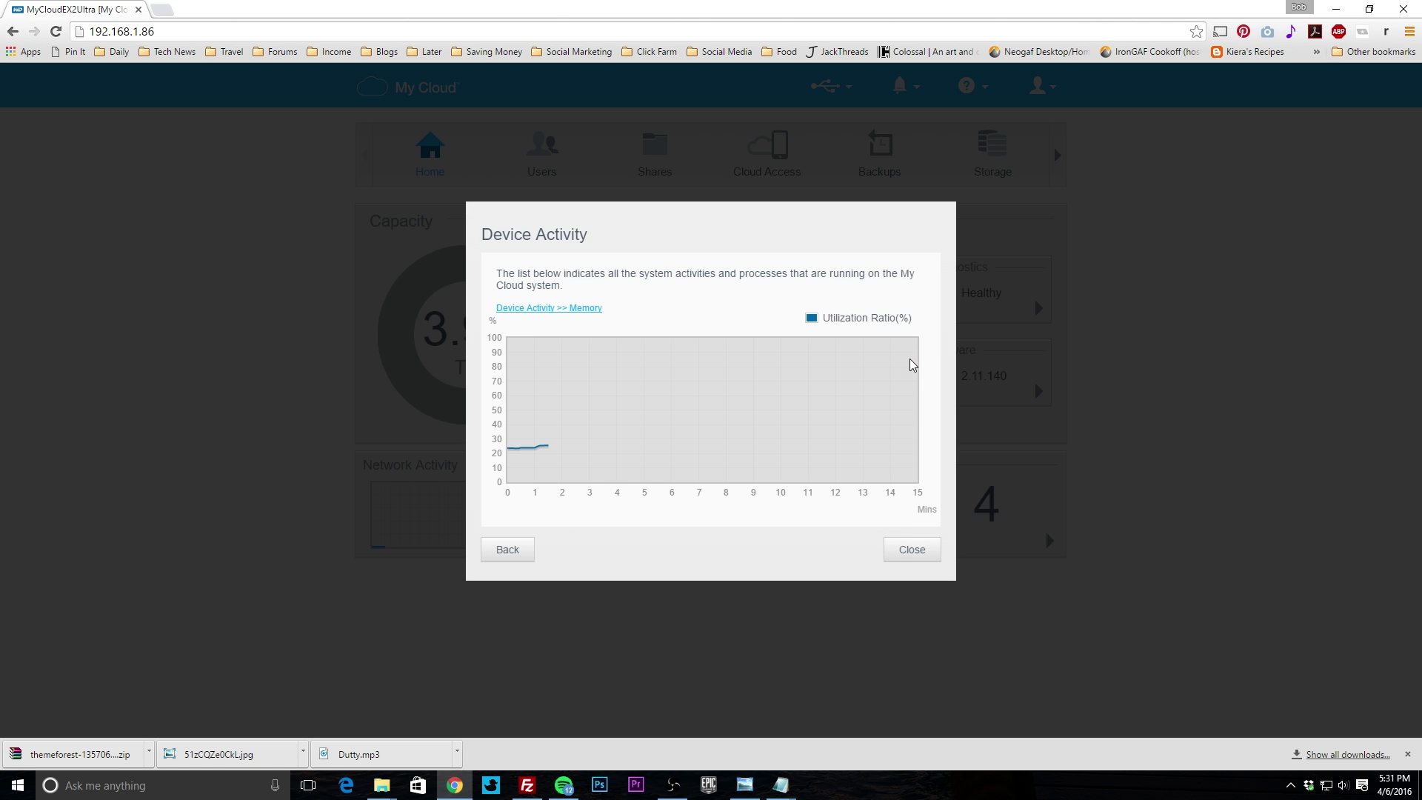
left_click(503, 554)
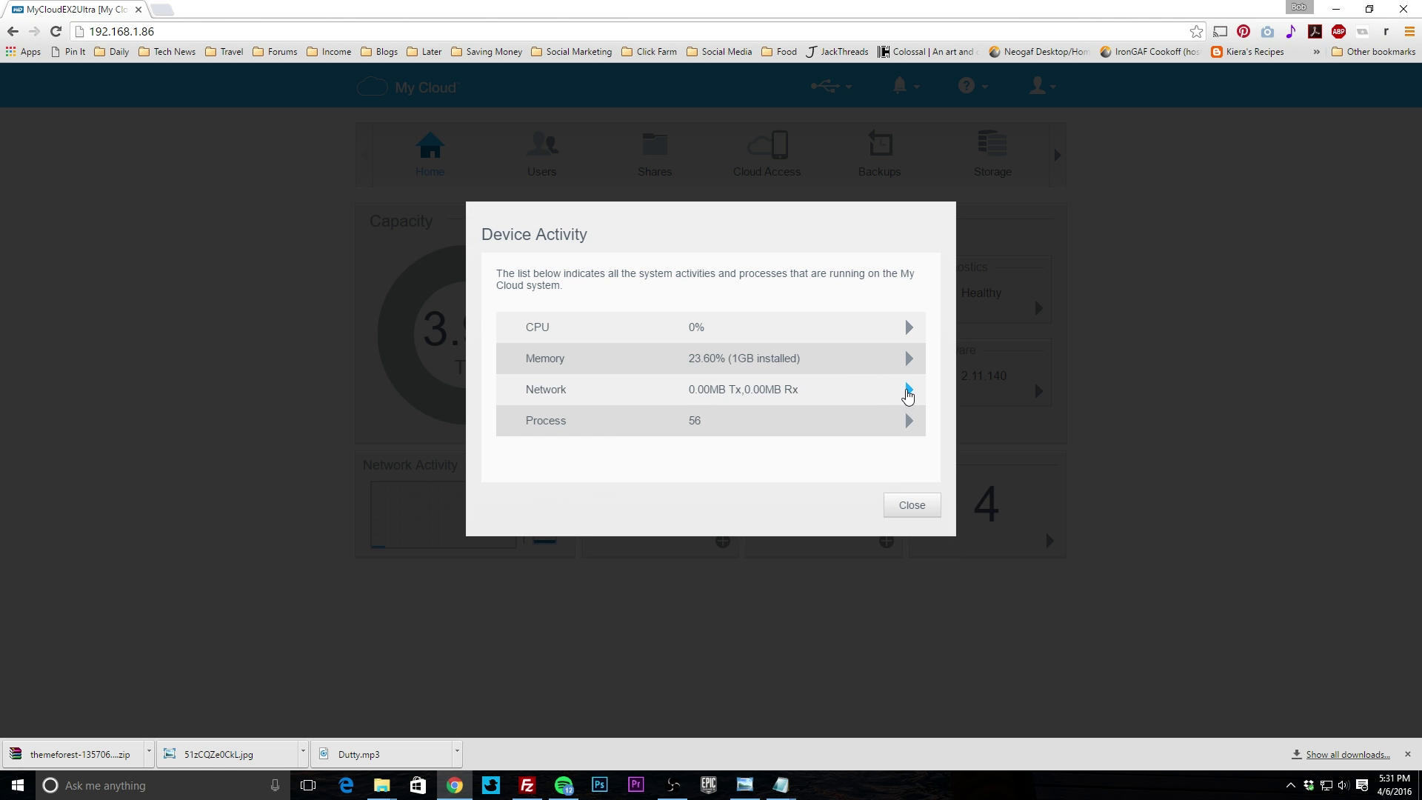
left_click(908, 390)
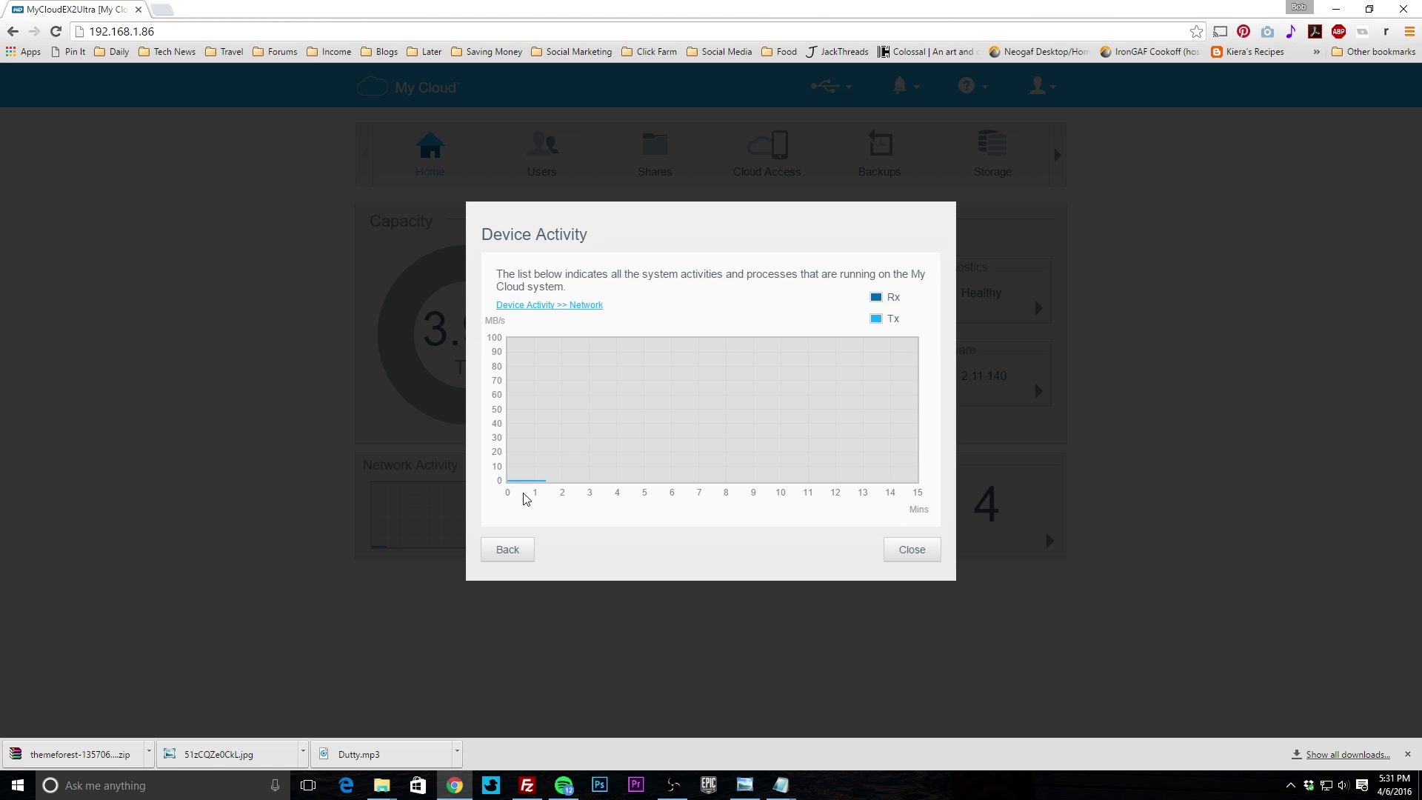
left_click(507, 549)
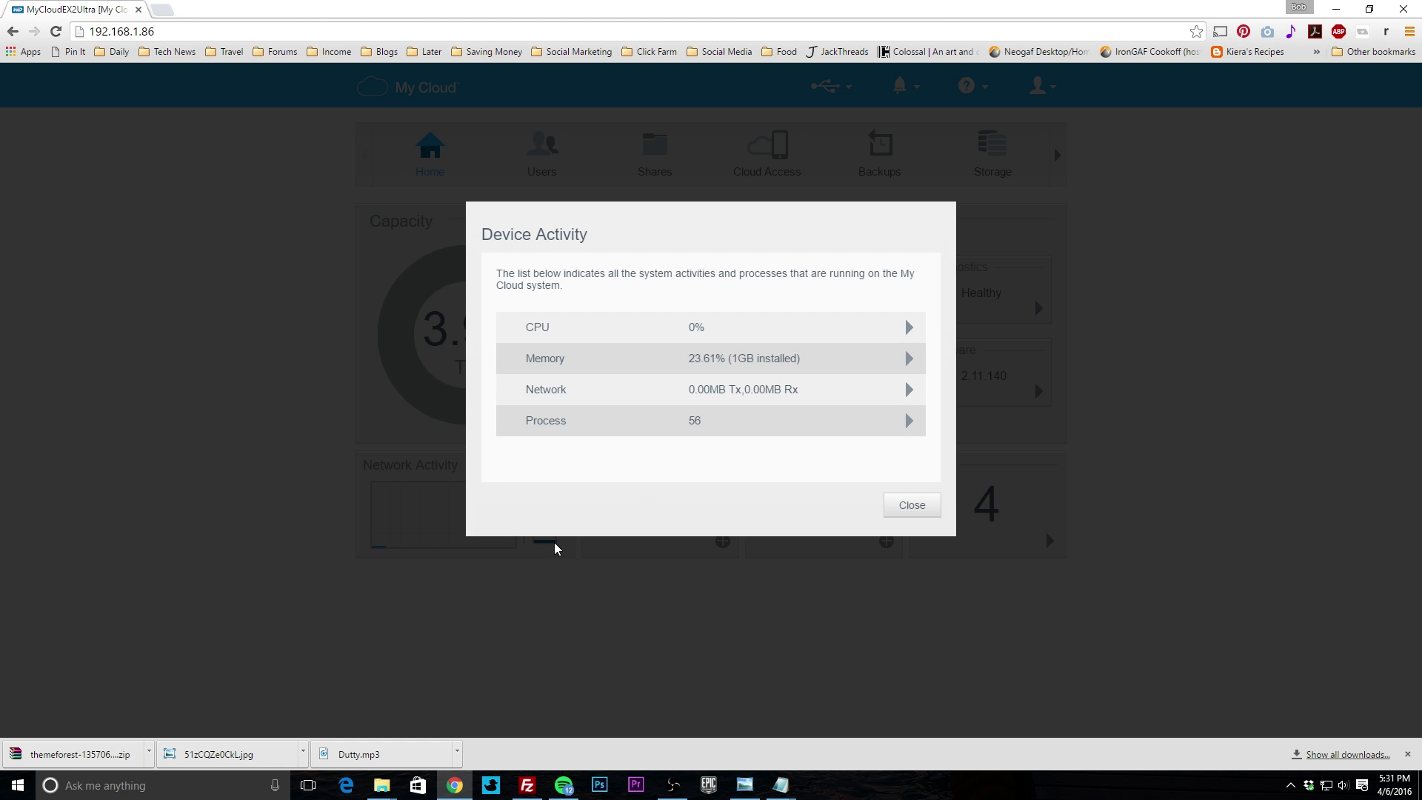
- Review the running processes table, then close the Device Activity window
left_click(908, 420)
mouse_move(1050, 365)
left_mouse_down()
mouse_move(1034, 518)
mouse_move(1071, 350)
left_mouse_up()
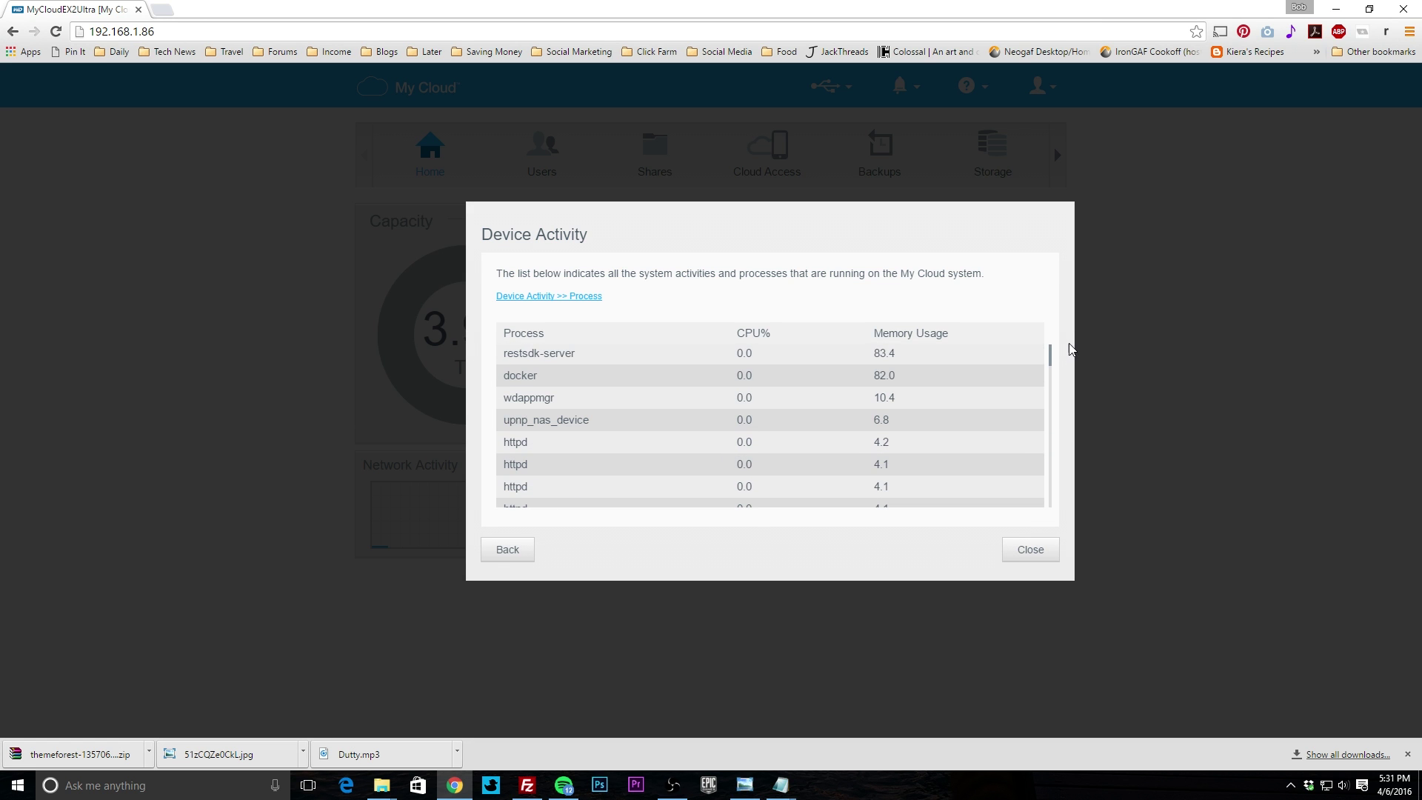
left_click(509, 557)
left_click(912, 506)
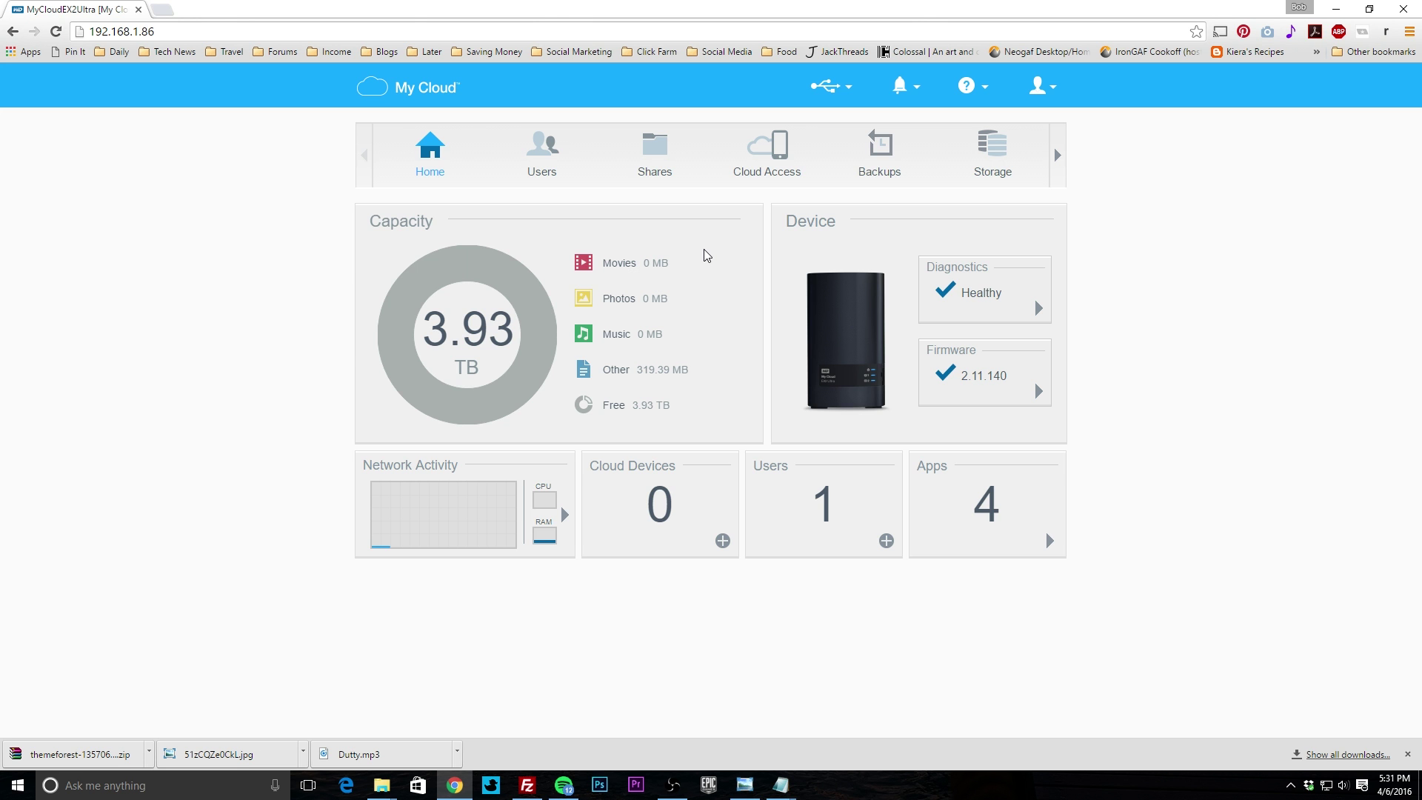
left_click(722, 540)
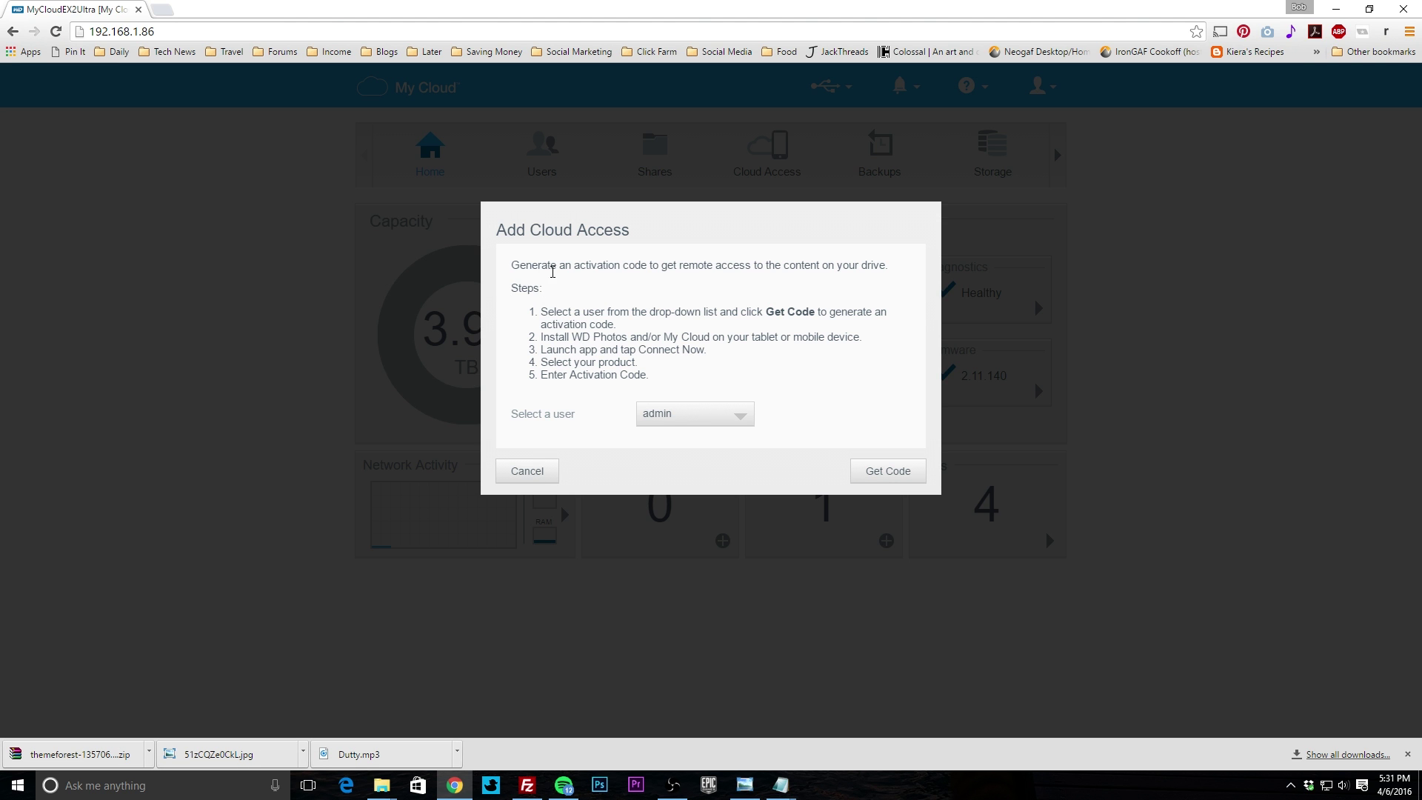
left_click(525, 476)
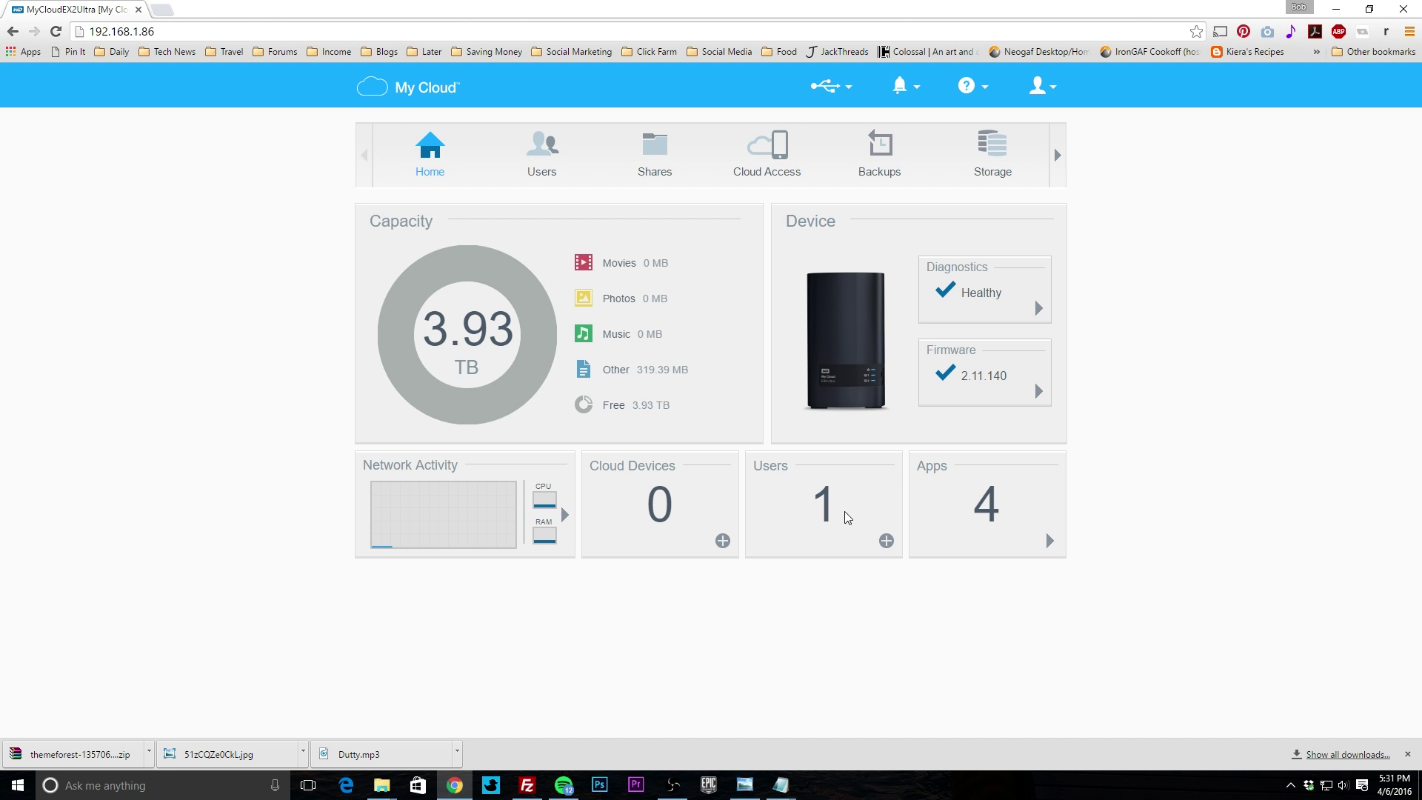
left_click(888, 542)
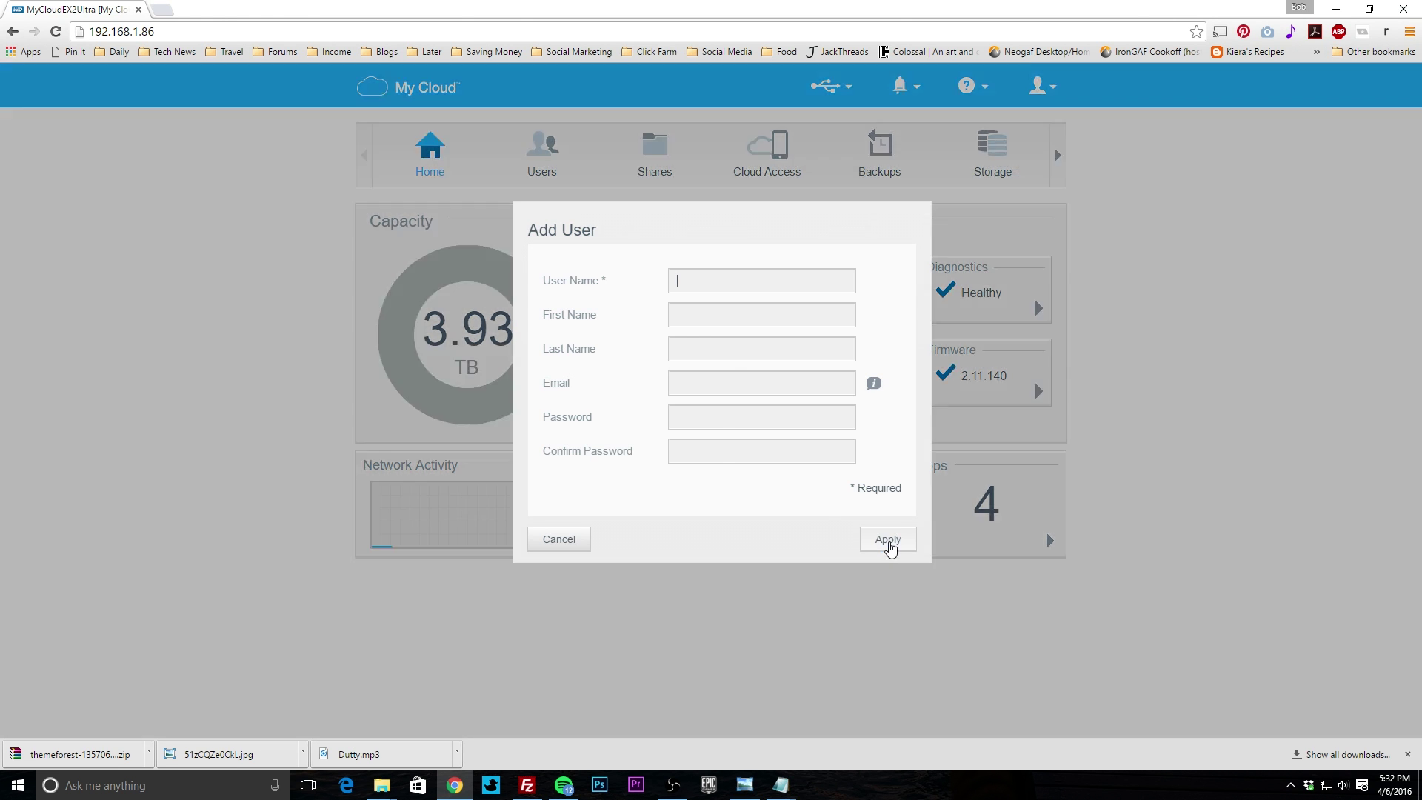
left_click(580, 543)
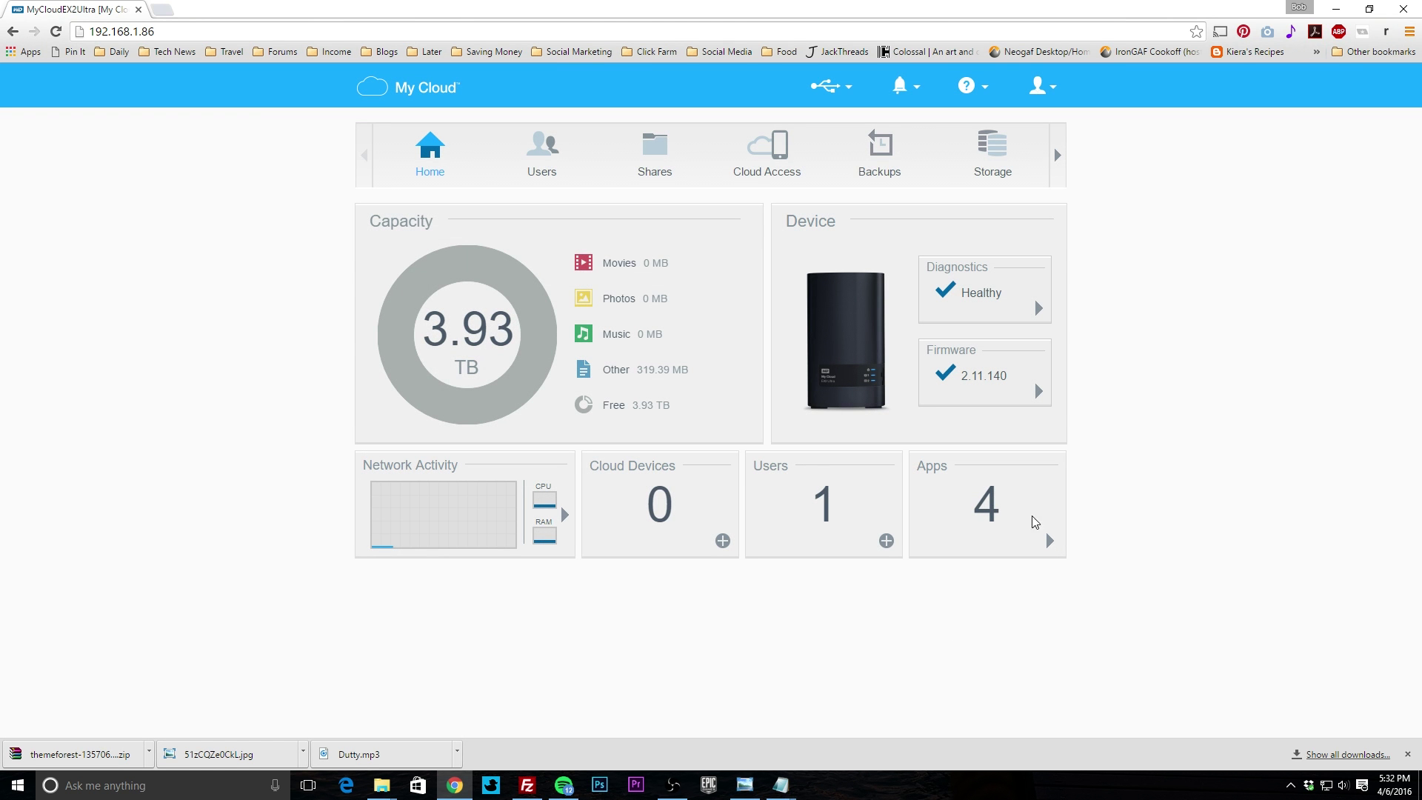
left_click(1048, 540)
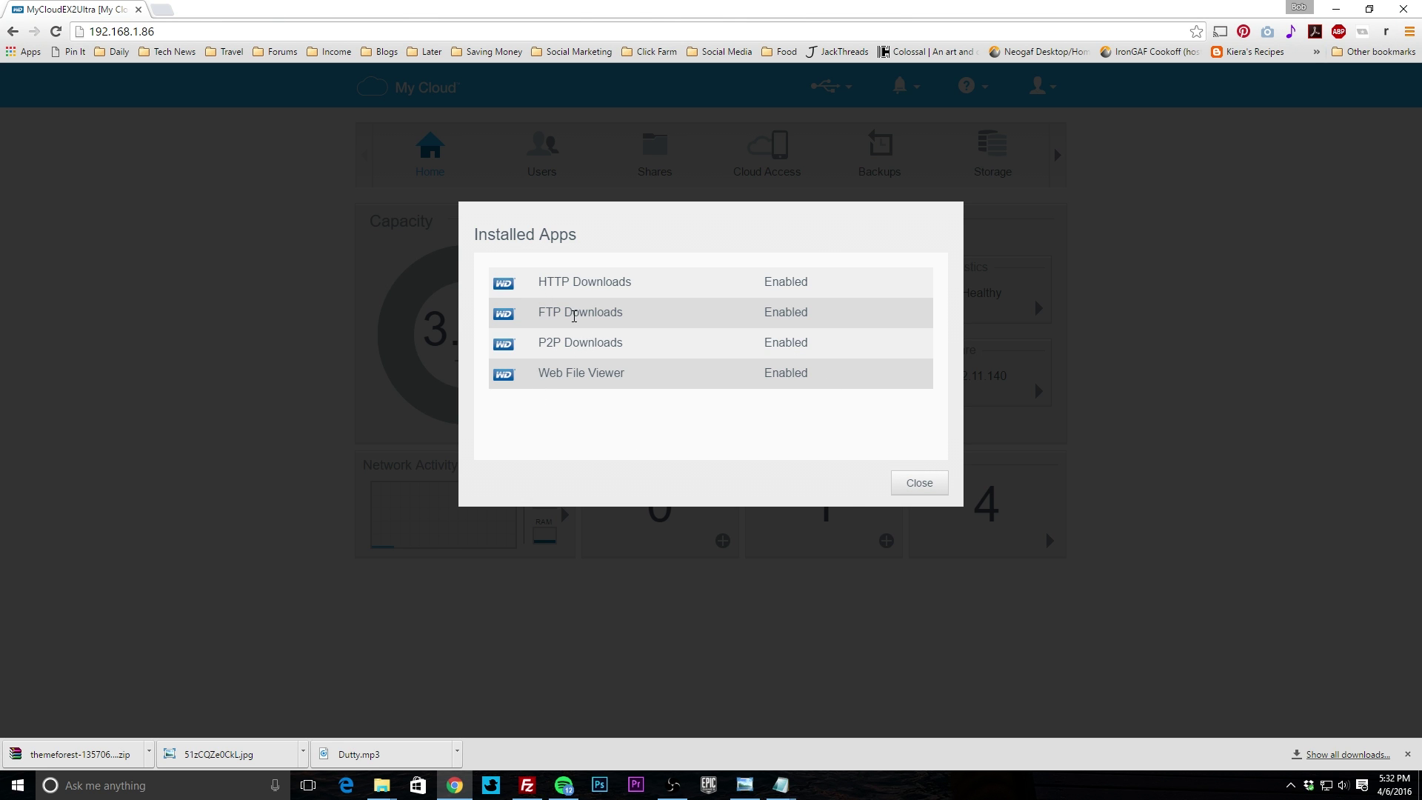
left_click(920, 486)
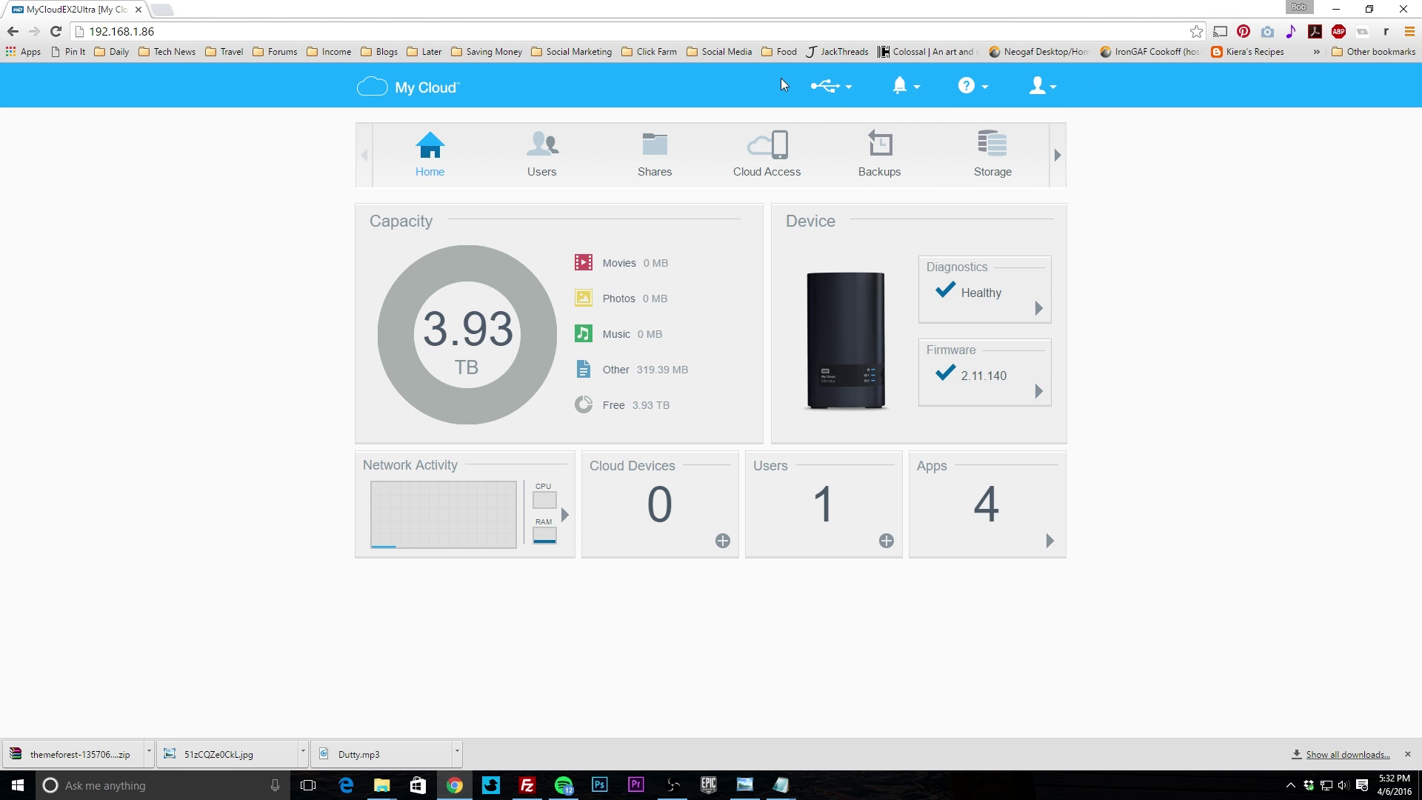
left_click(850, 89)
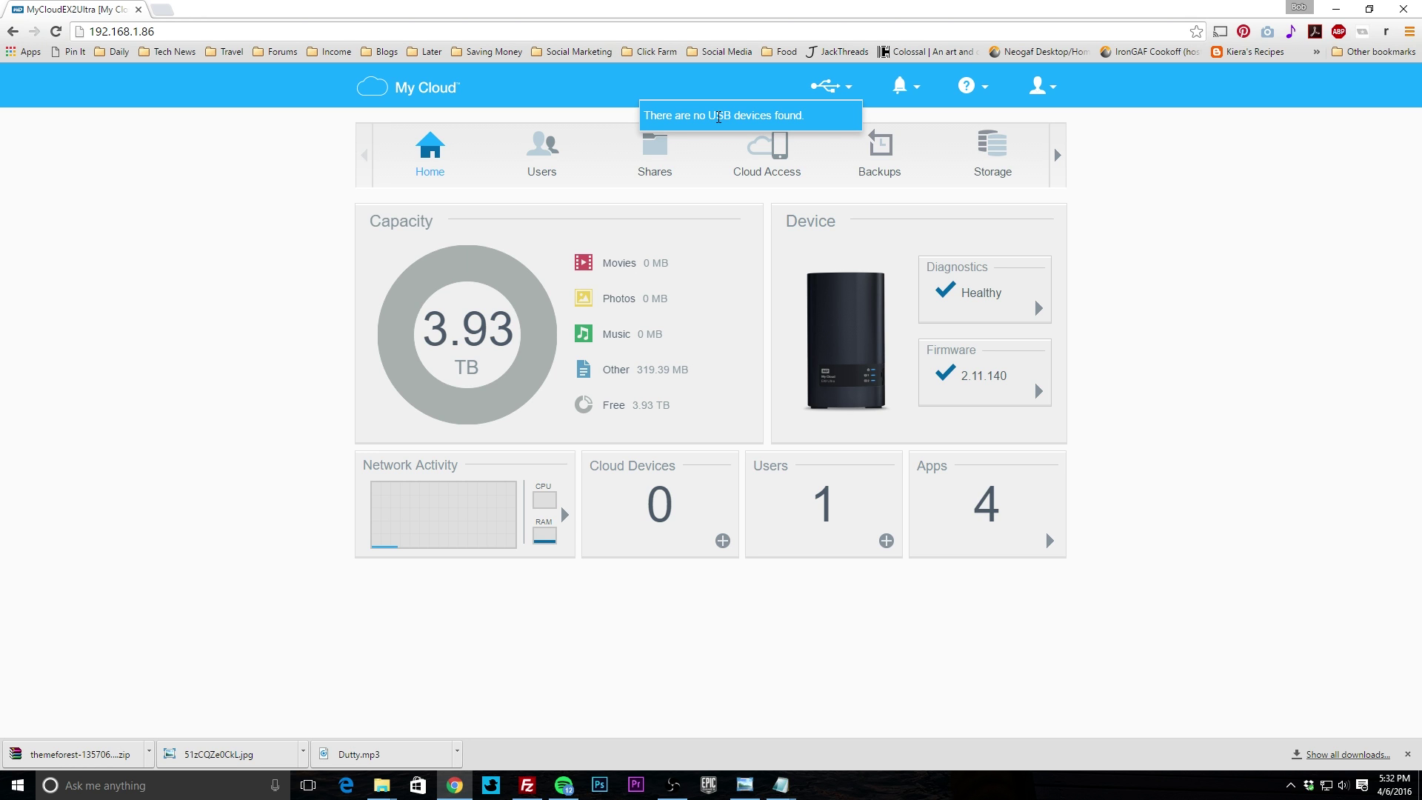
left_click(916, 90)
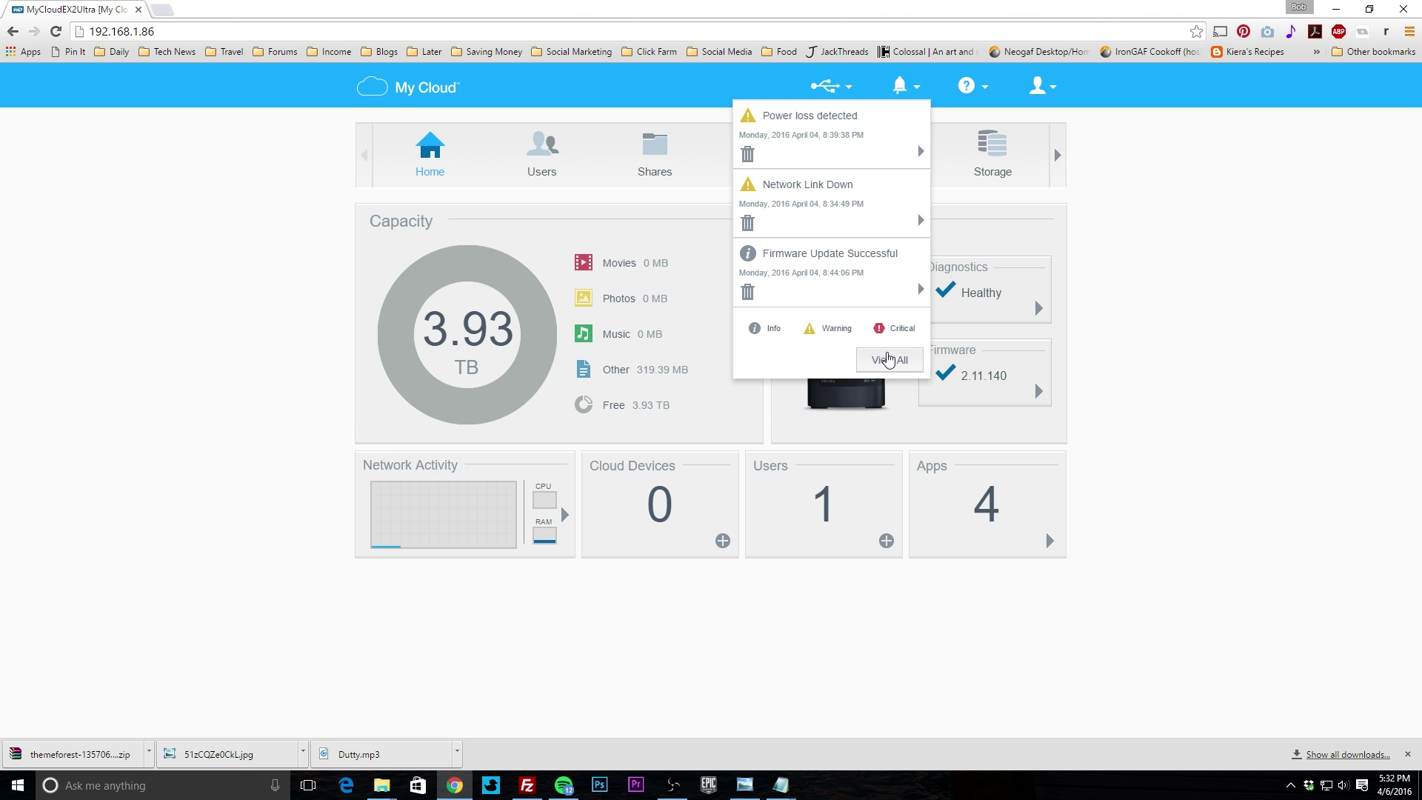
left_click(1185, 225)
left_click(986, 89)
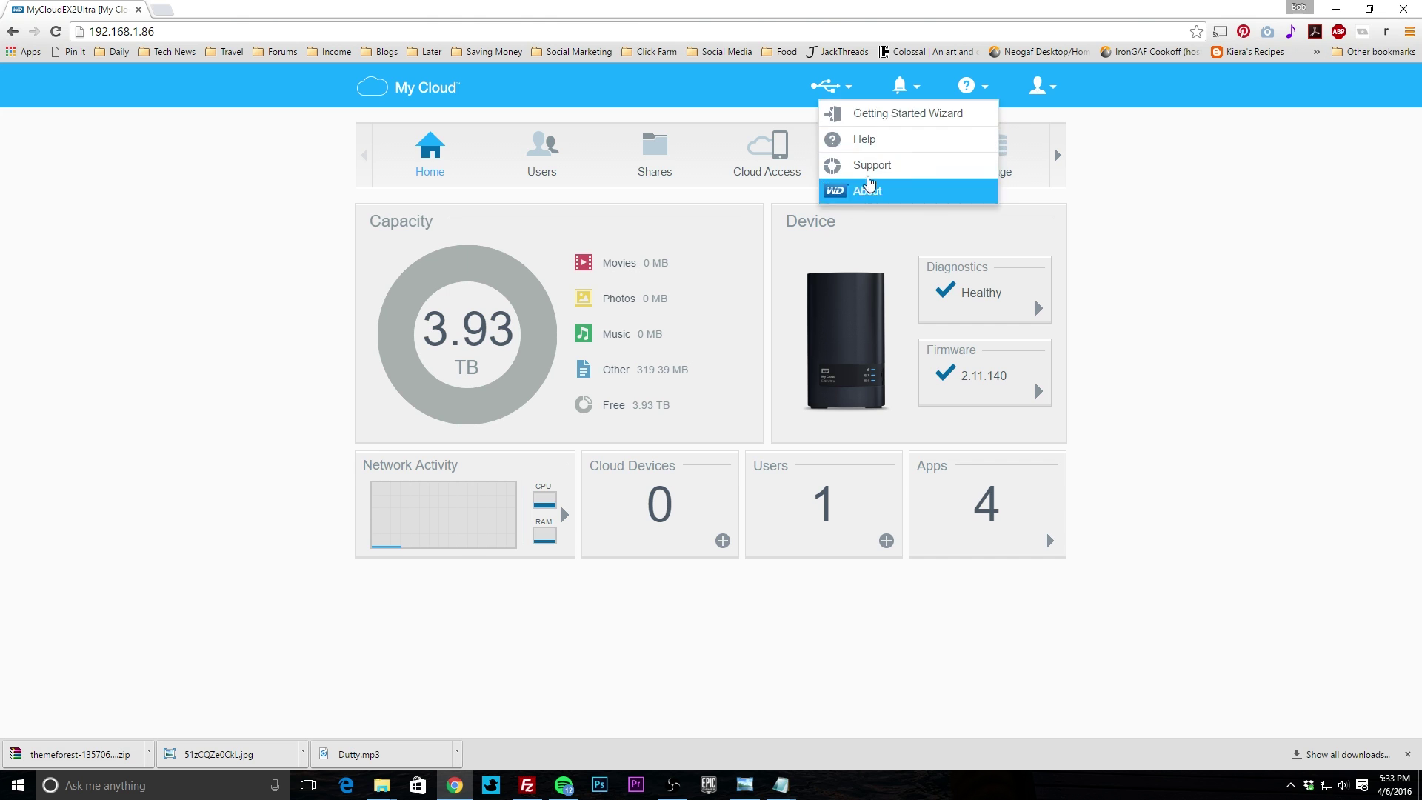
left_click(1144, 258)
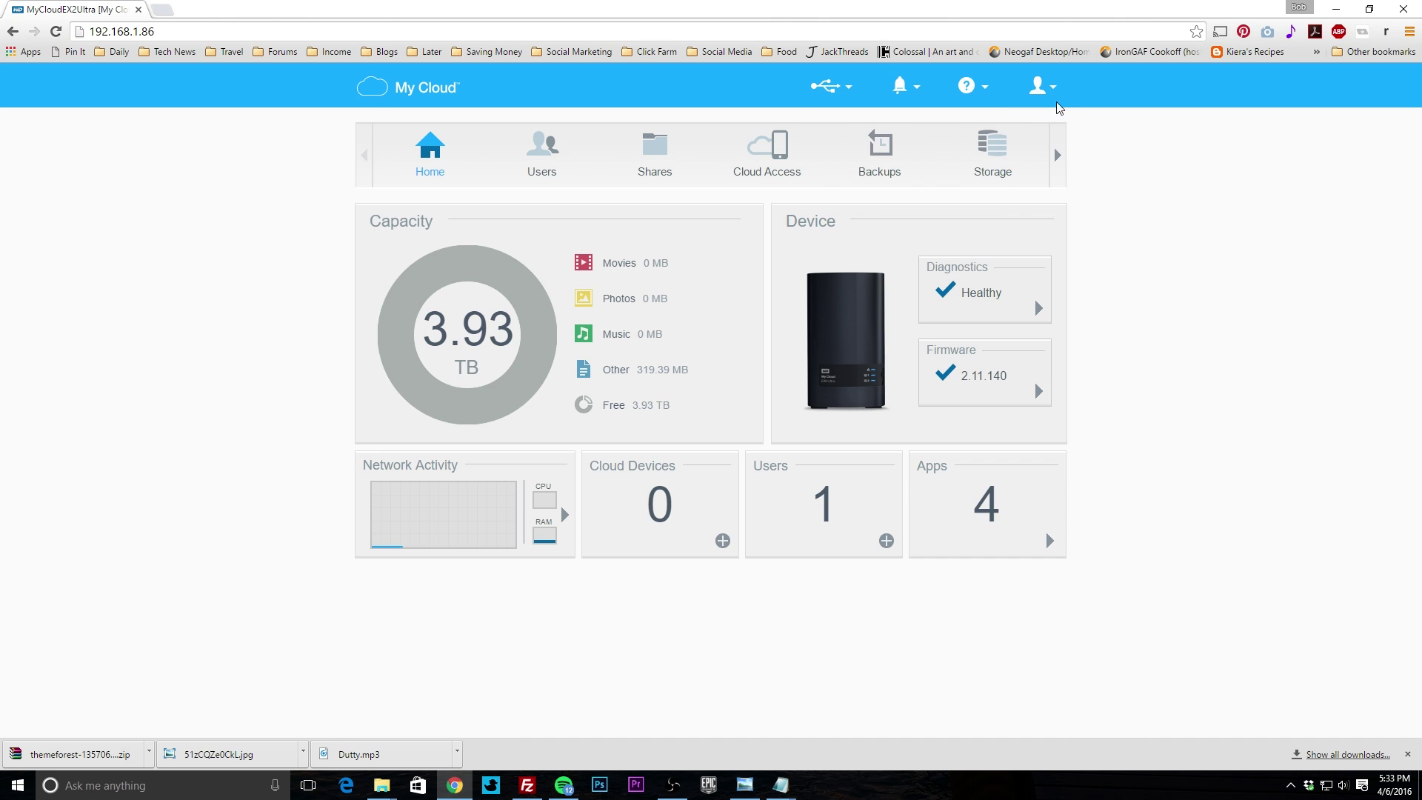
left_click(1055, 97)
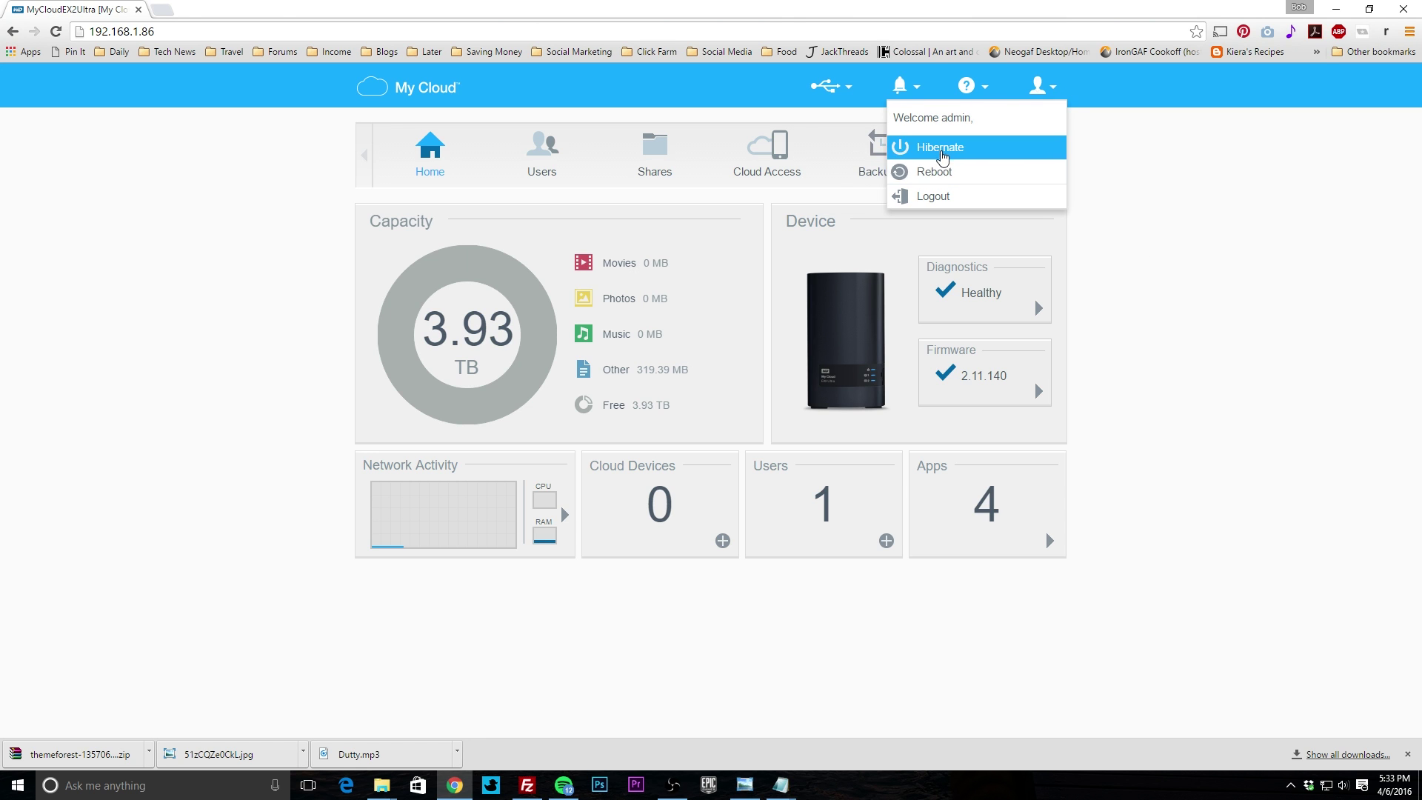
left_click(1221, 264)
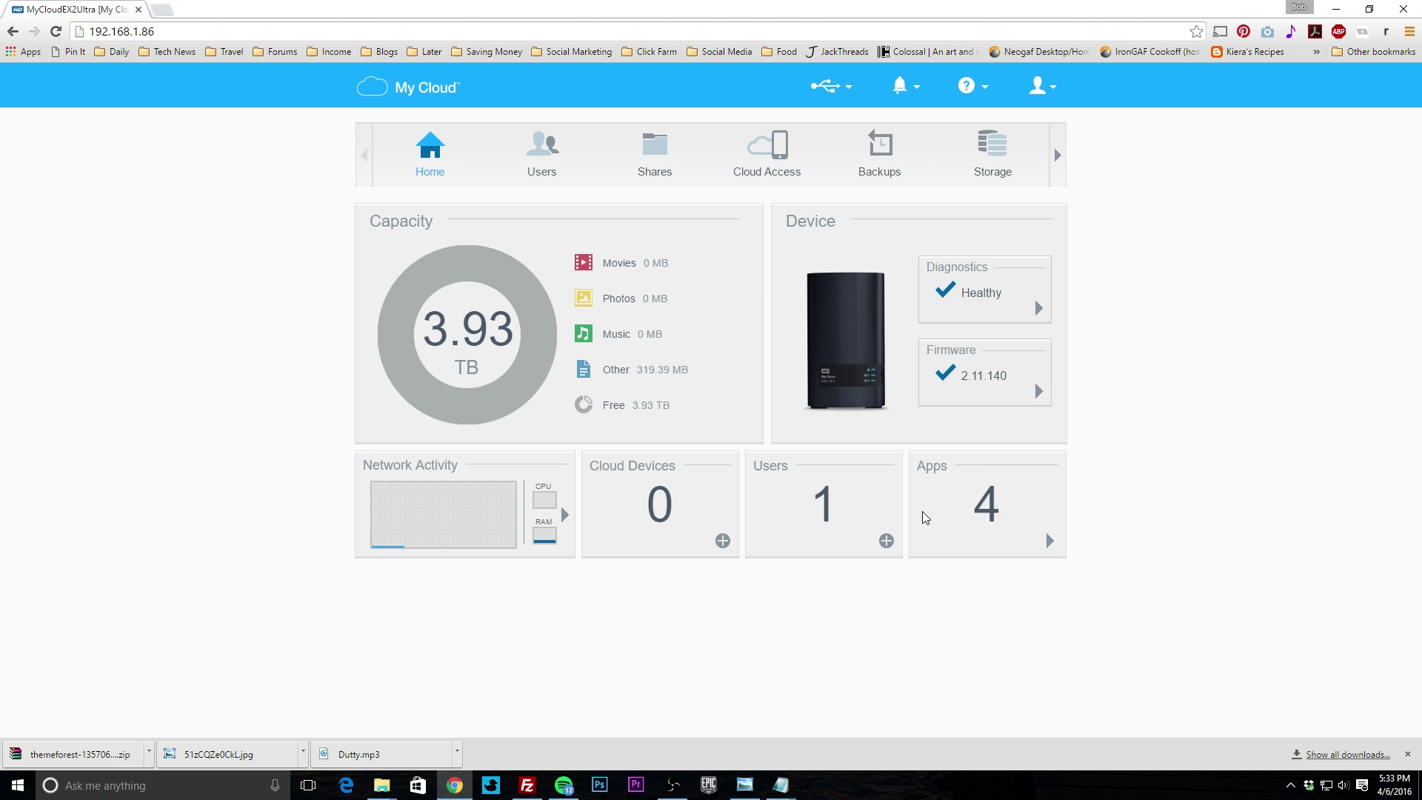
- Review the Users and Groups lists, then view Shares: admin, Public, SmartWare, TimeMachineBackup
left_click(538, 163)
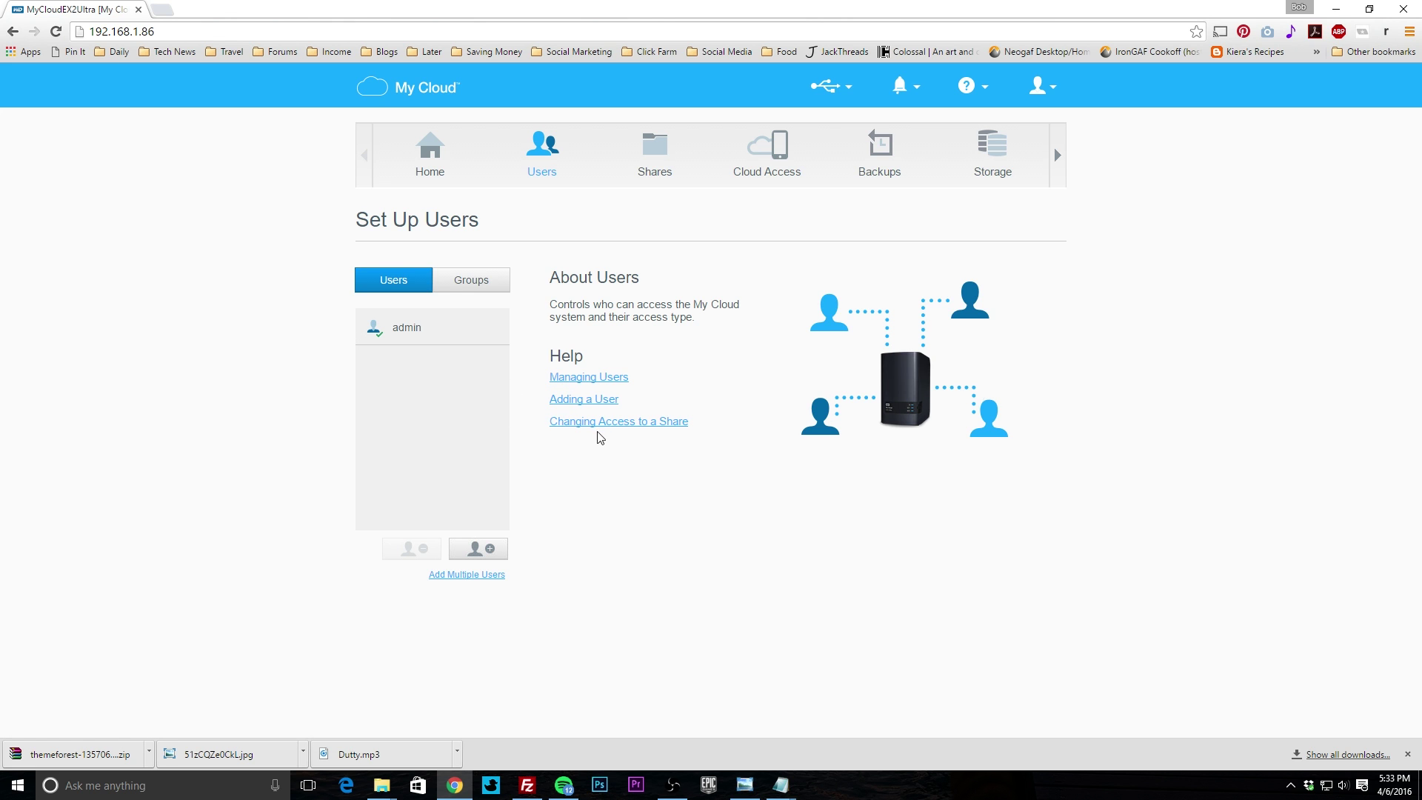
left_click(482, 285)
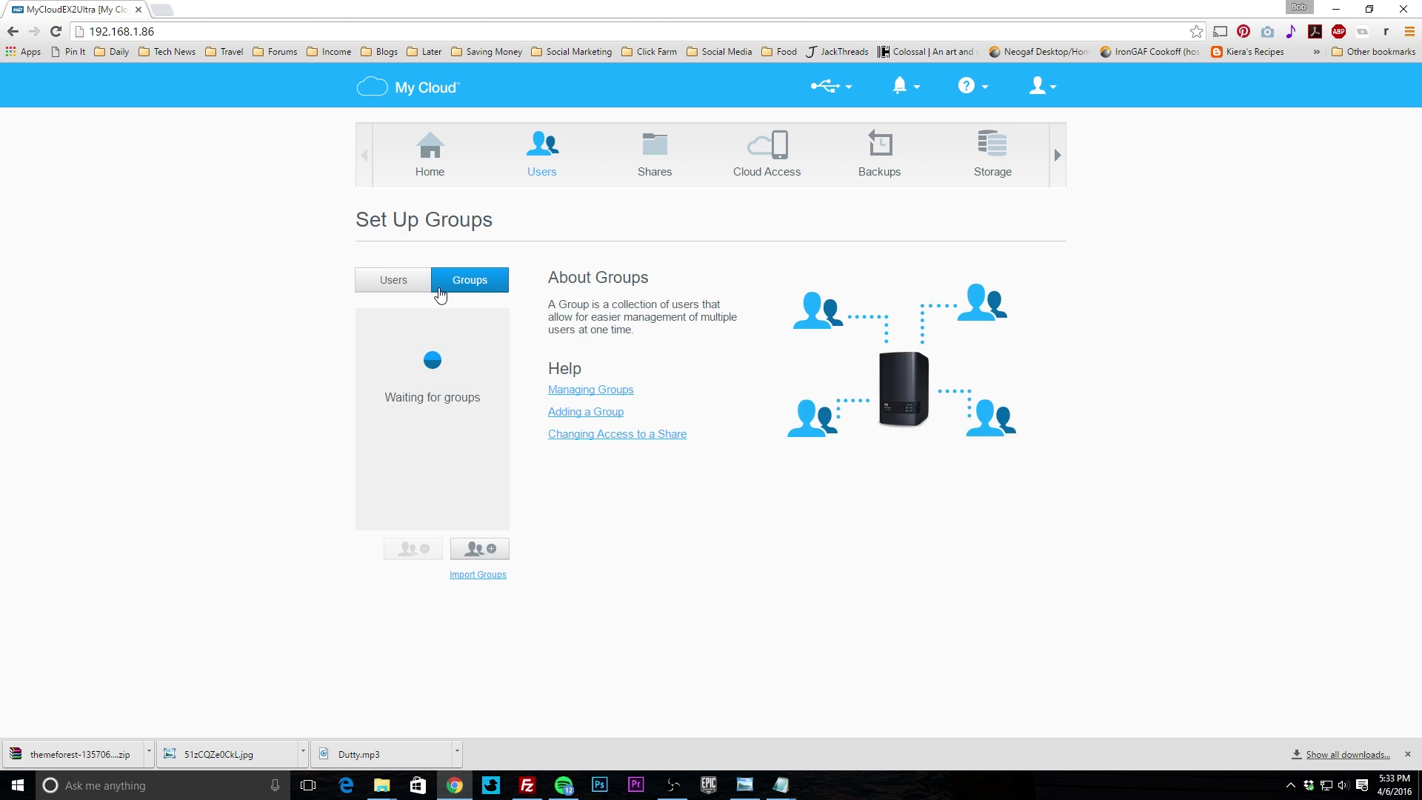
left_click(404, 282)
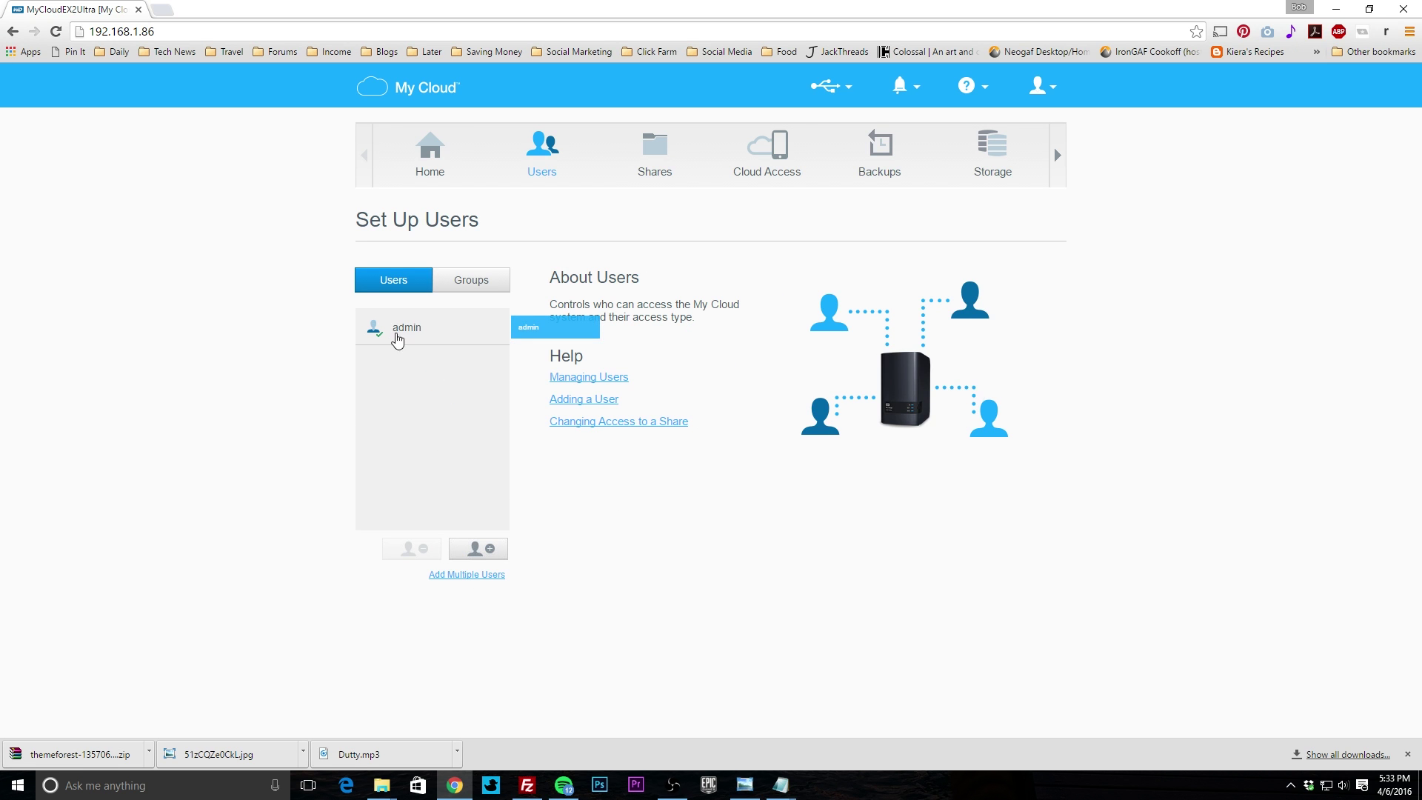
left_click(655, 157)
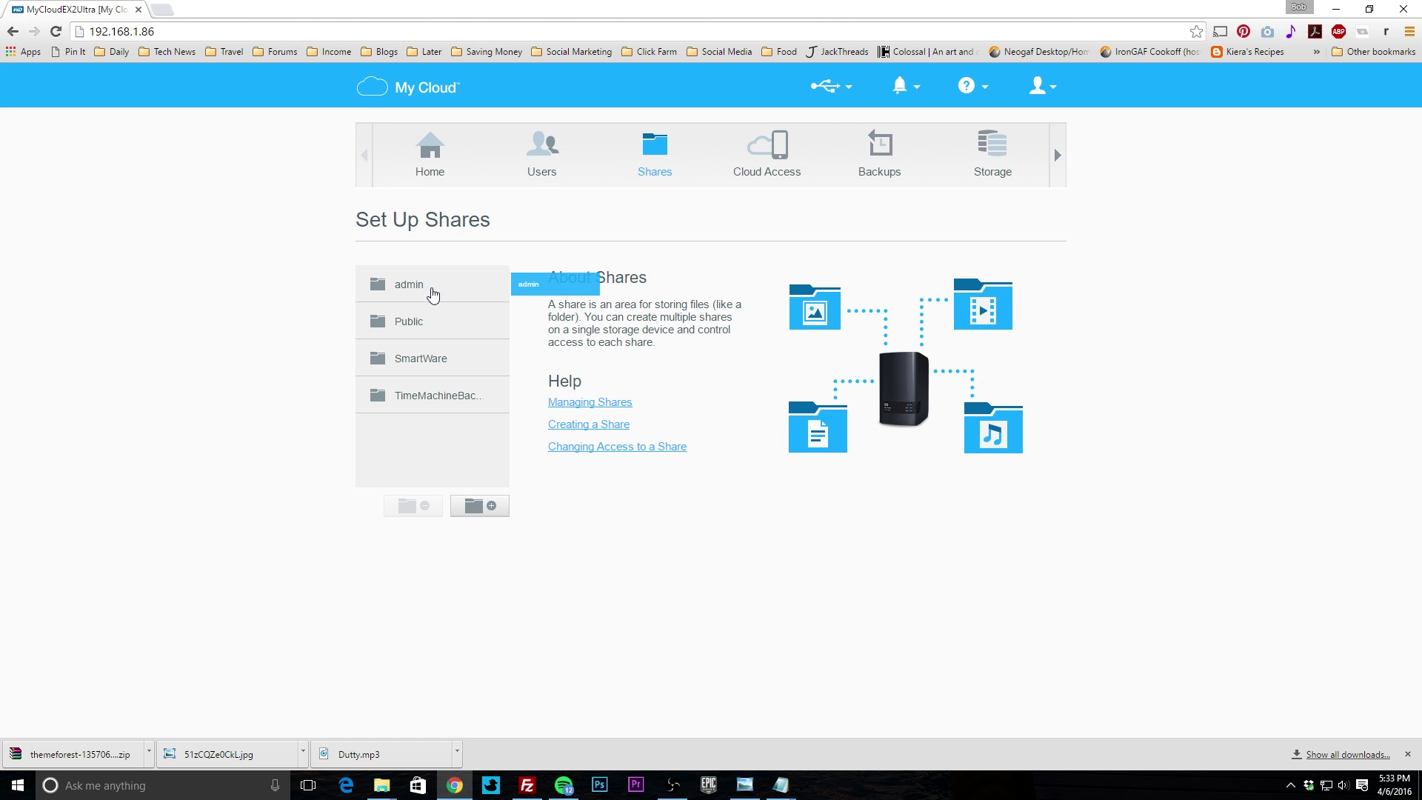
- Start a new share, then switch to the Cloud Access page listing the admin user
left_click(482, 500)
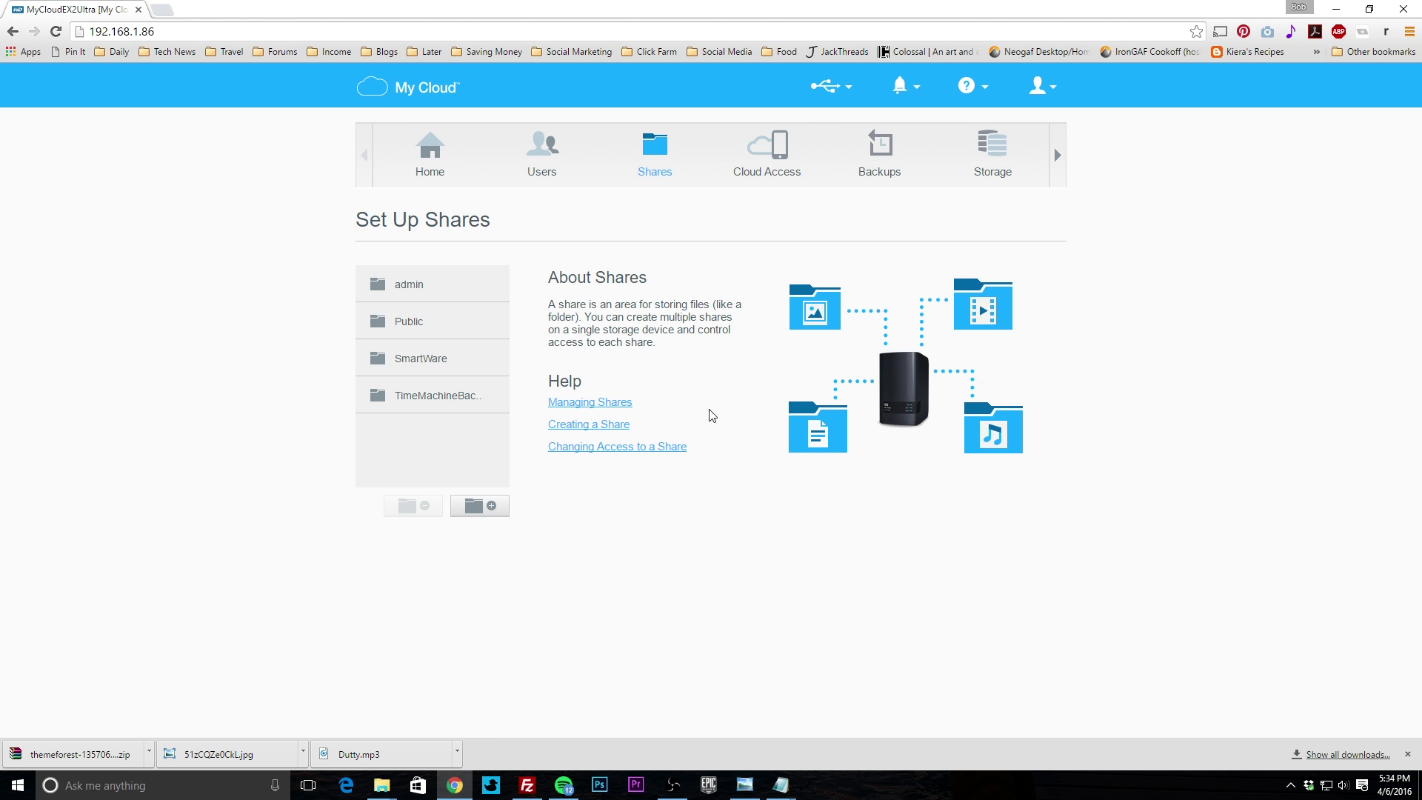
left_click(774, 166)
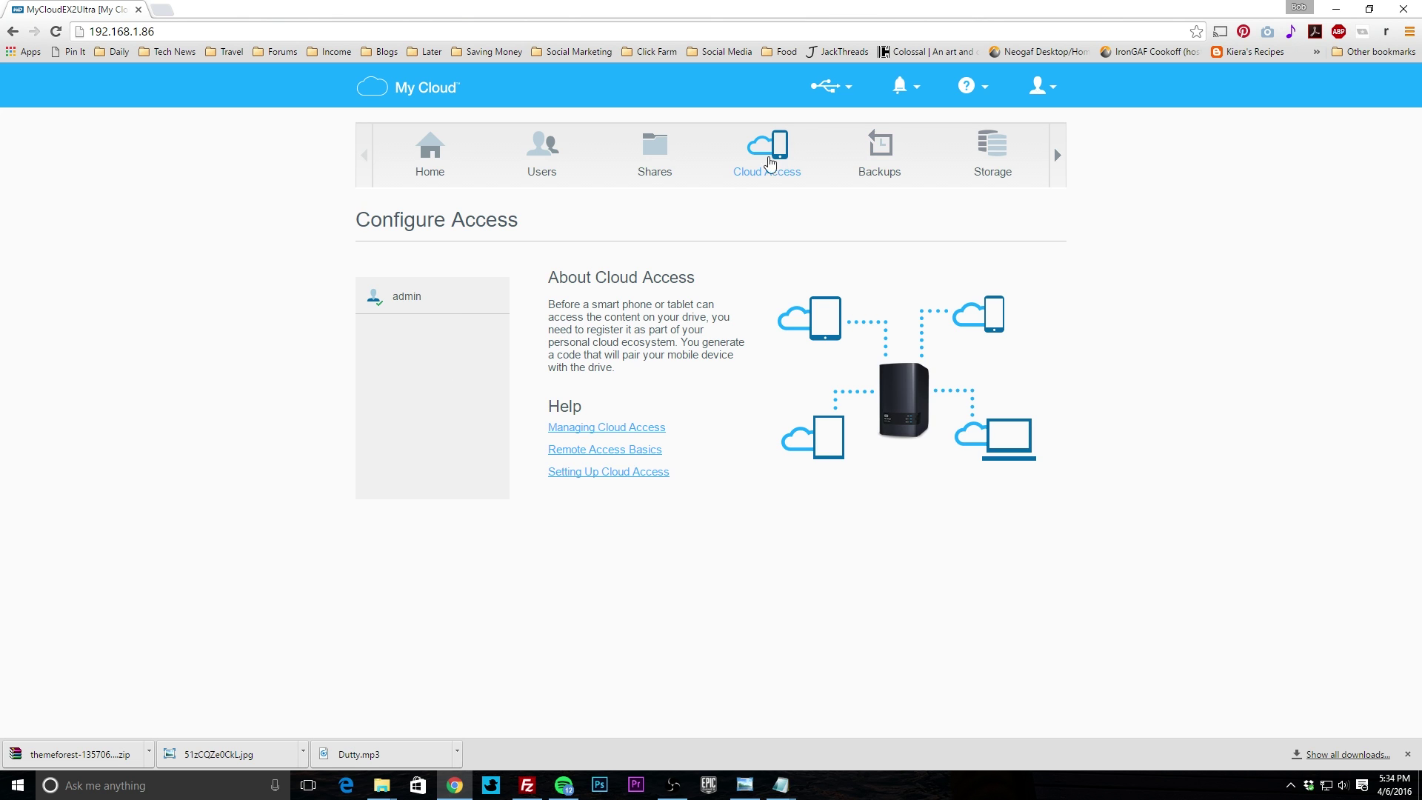
- Inspect the admin user's cloud access and port forwarding status, then go to Backups
left_click(426, 303)
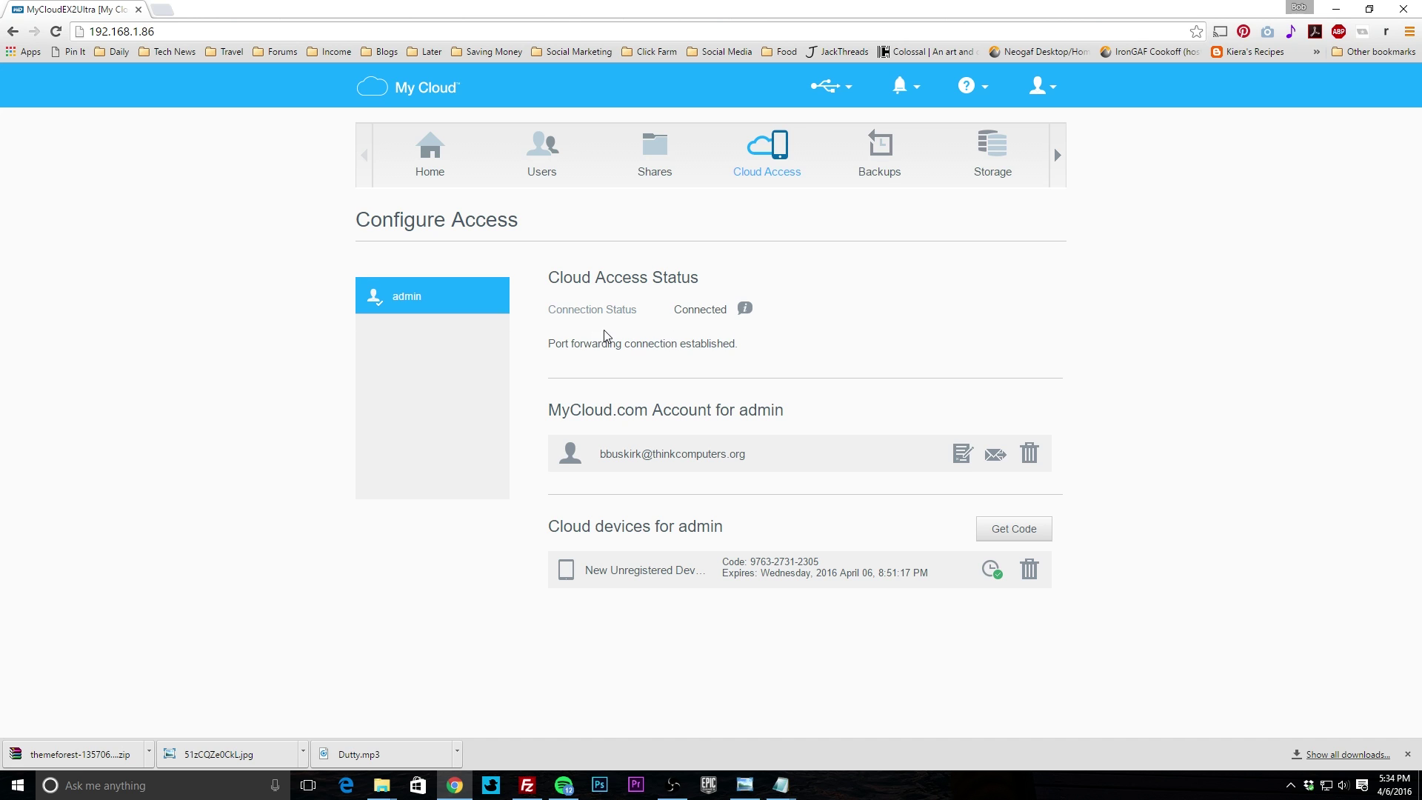
left_click_drag(565, 343, 673, 344)
left_click(679, 345)
left_click_drag(580, 532, 652, 527)
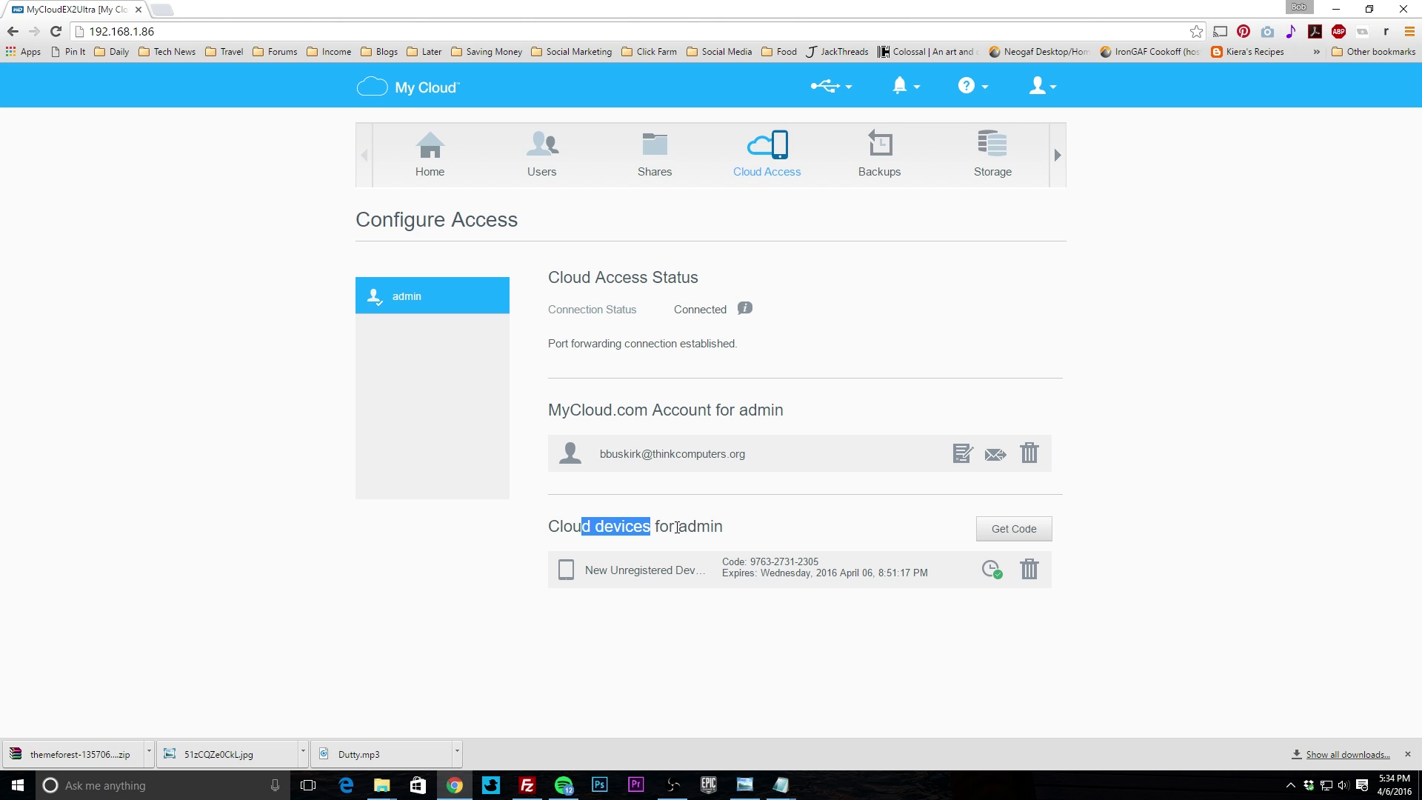
left_click(878, 172)
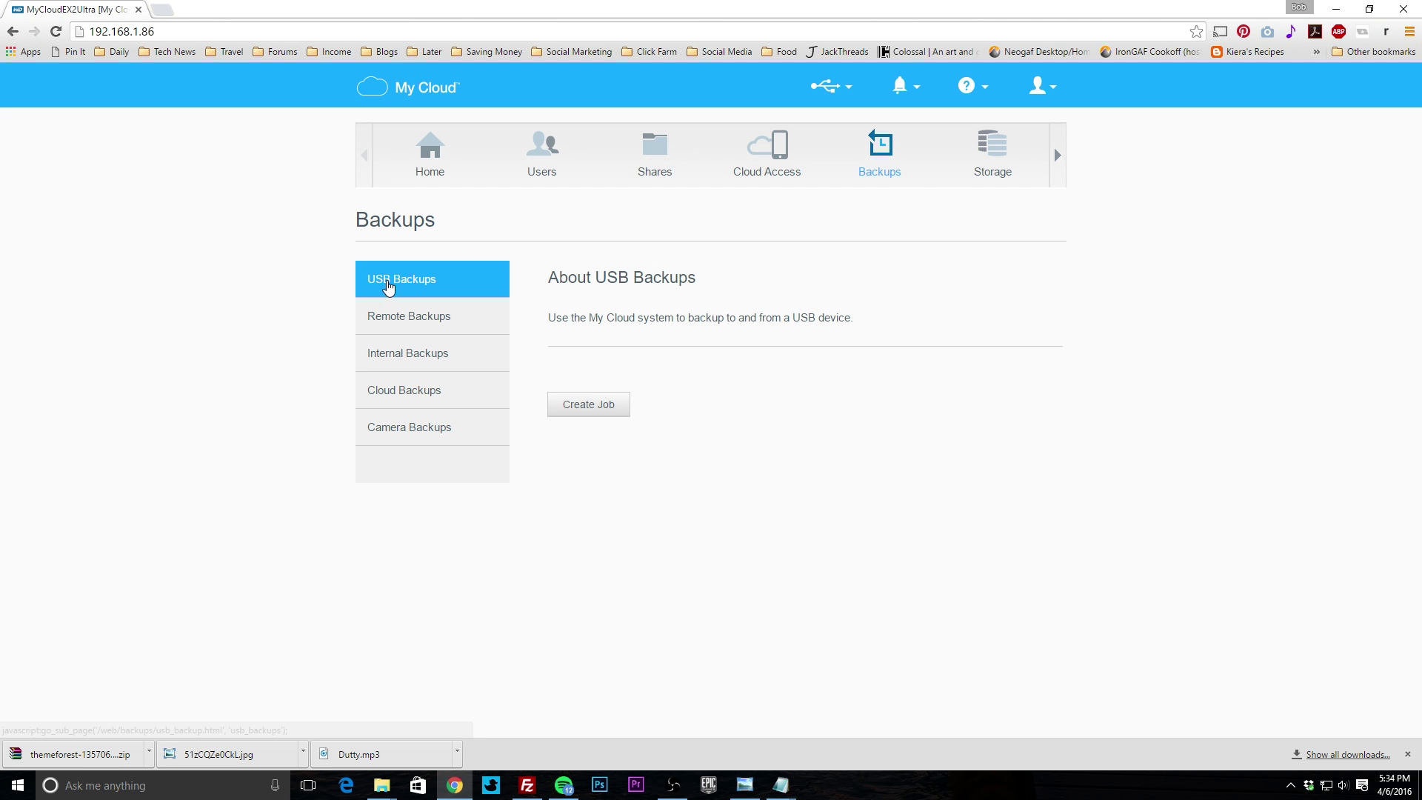
- Browse the Remote, Internal, Cloud, Camera and USB backup pages, then view Storage's RAID profile
left_click(388, 316)
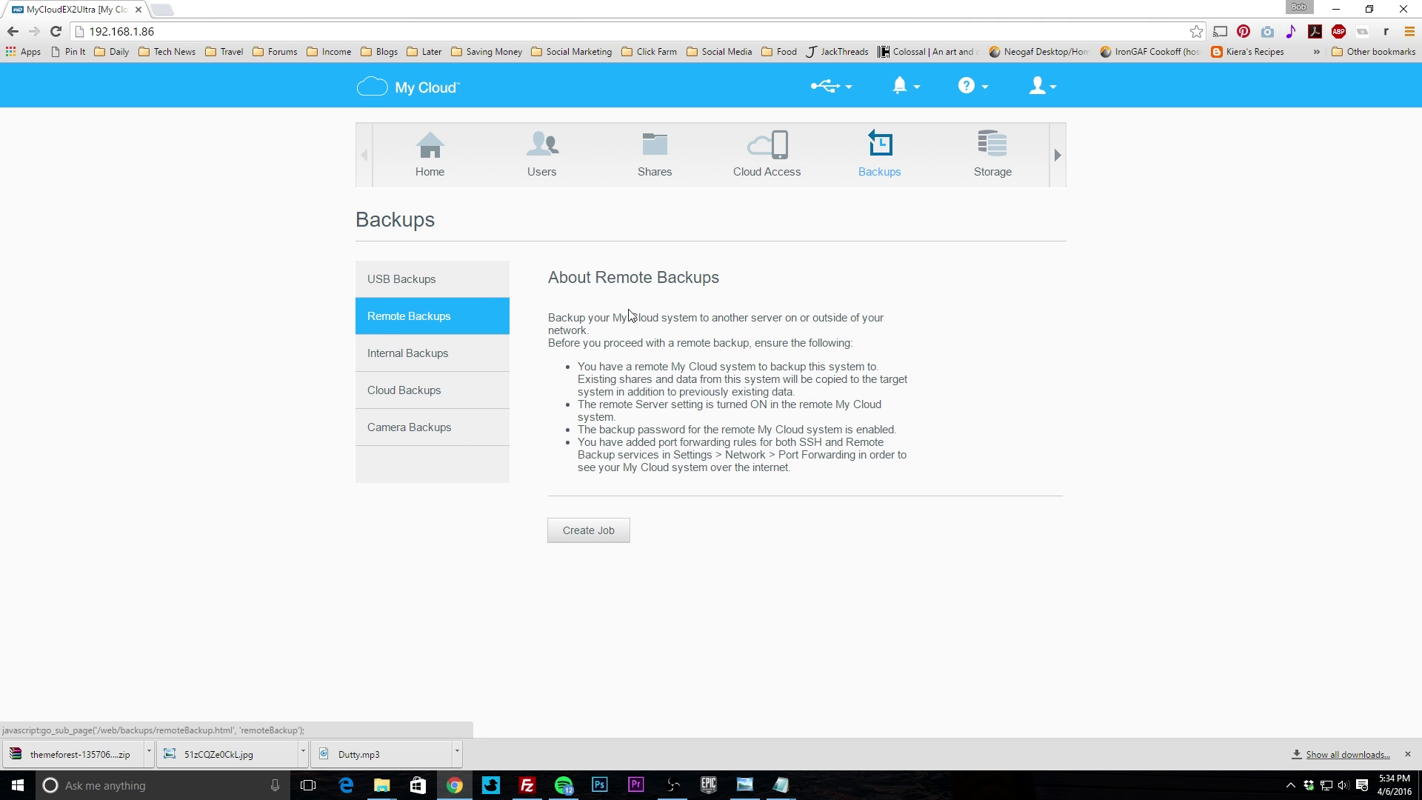
left_click(368, 359)
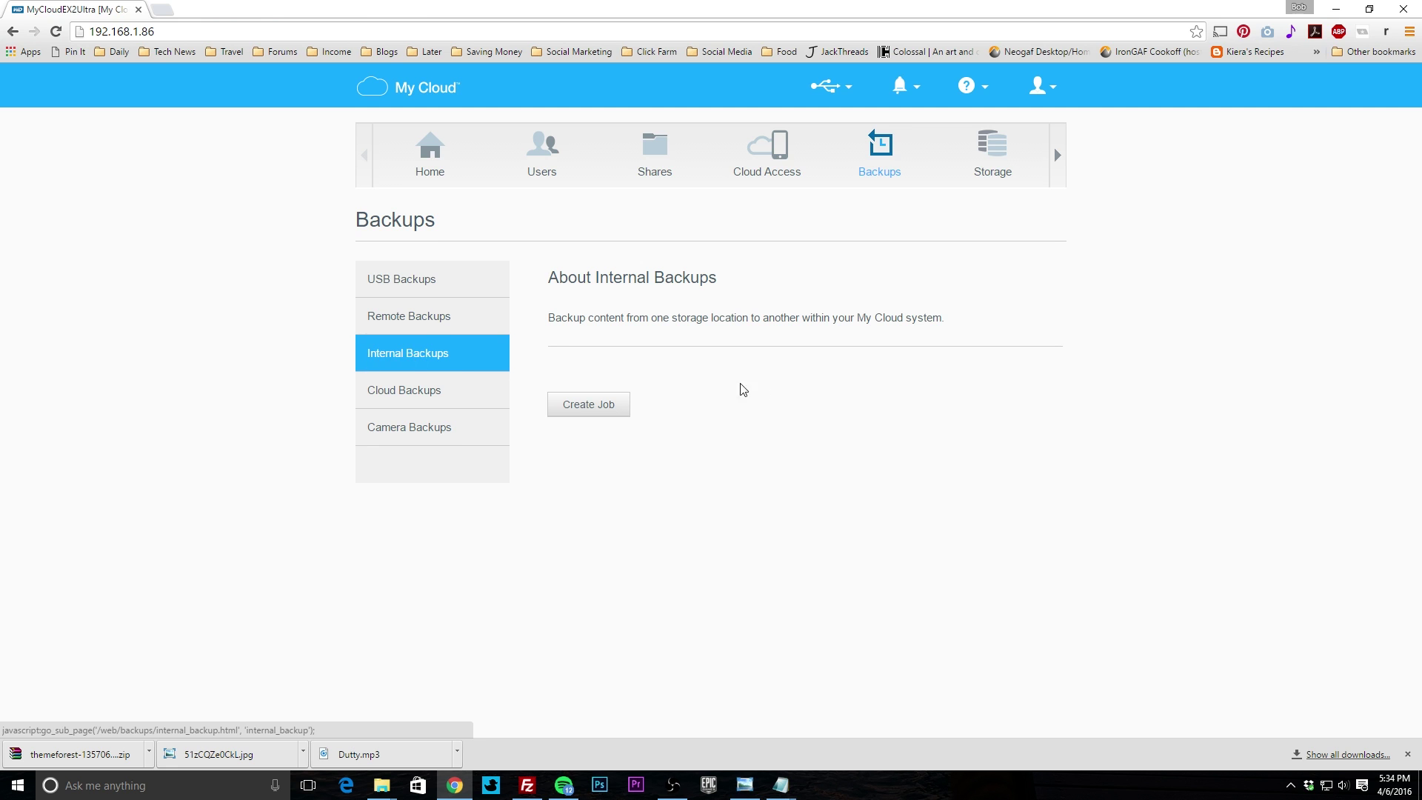
left_click(433, 400)
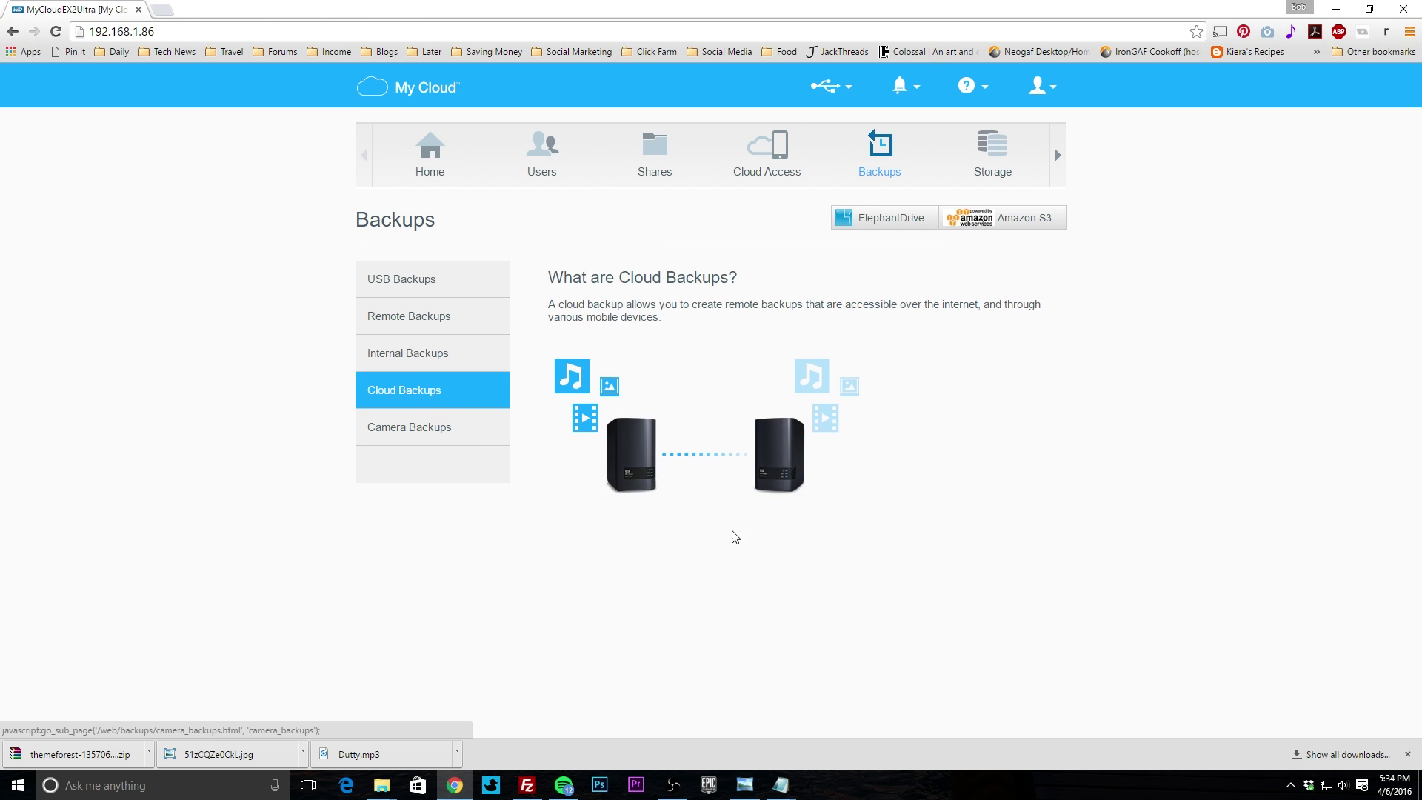
left_click(462, 440)
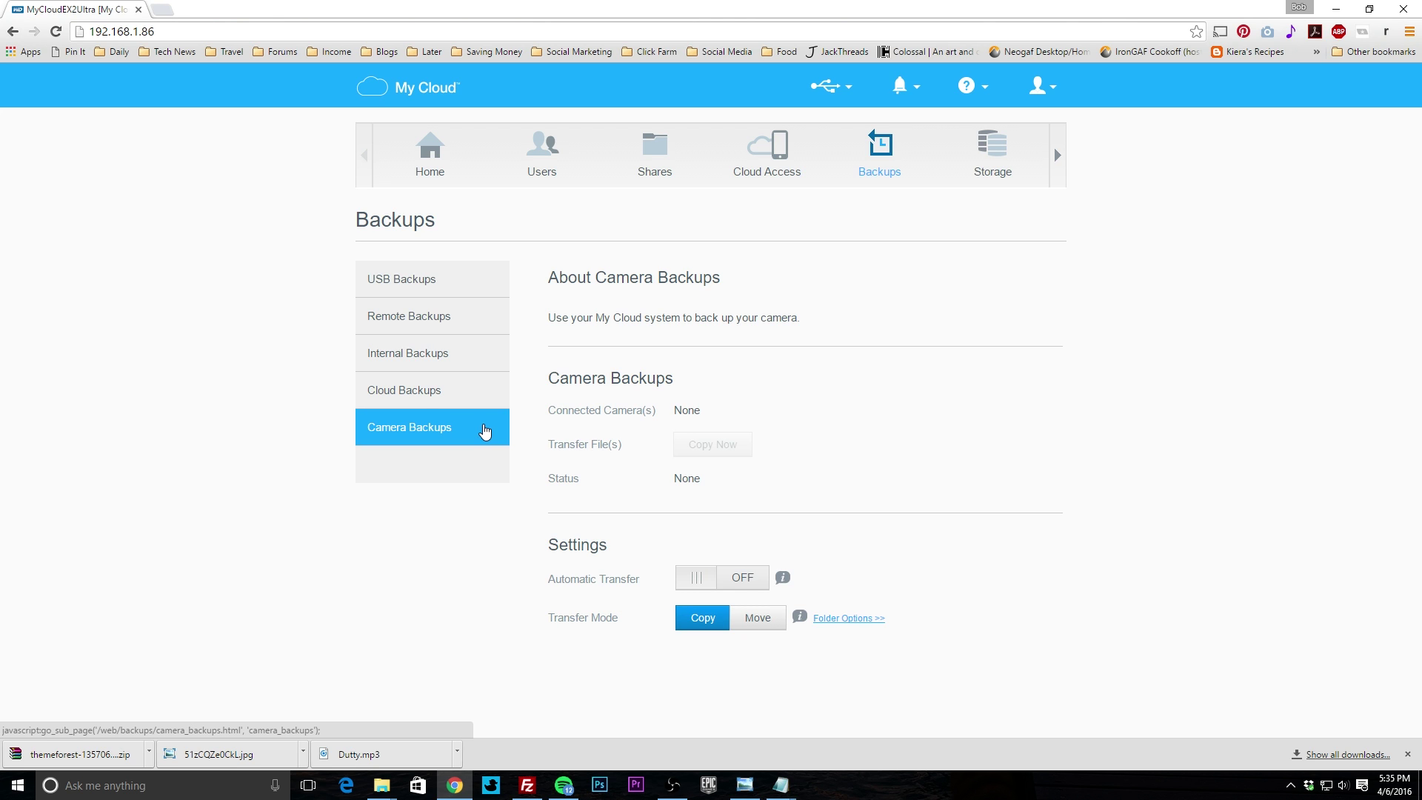
left_click(385, 278)
left_click(975, 173)
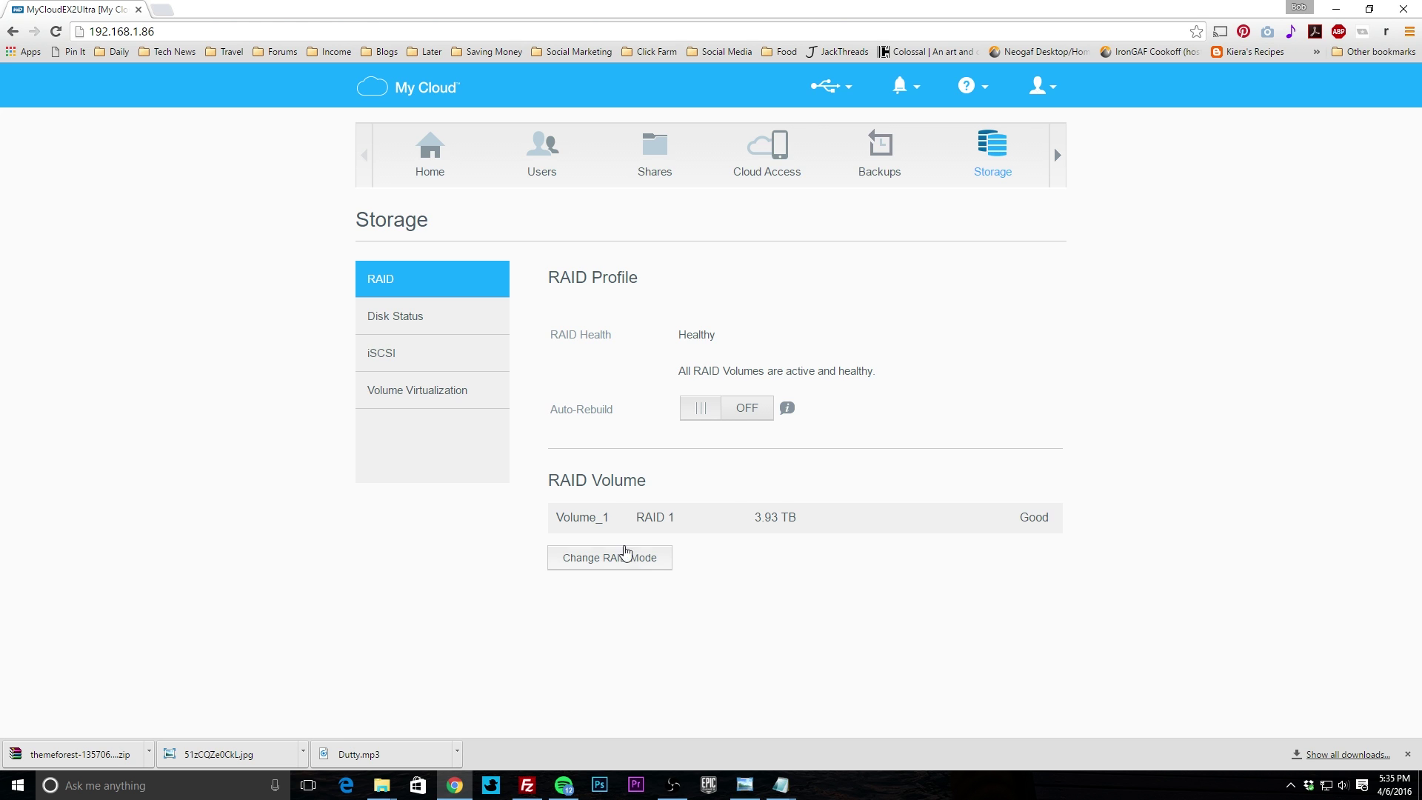
- View disk health (both 4 TB drives Good), iSCSI (OFF) and Volume Virtualization pages
left_click(384, 314)
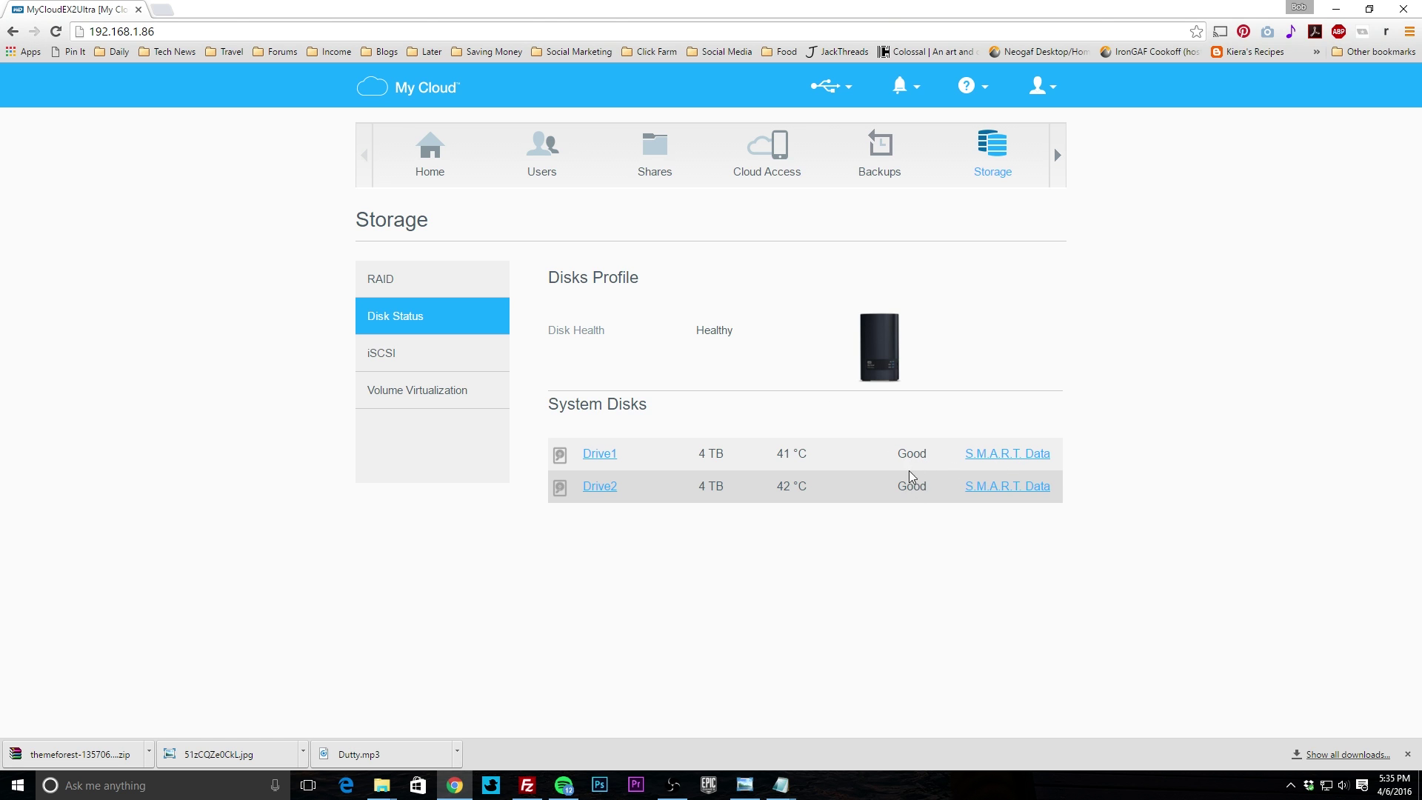
left_click(419, 361)
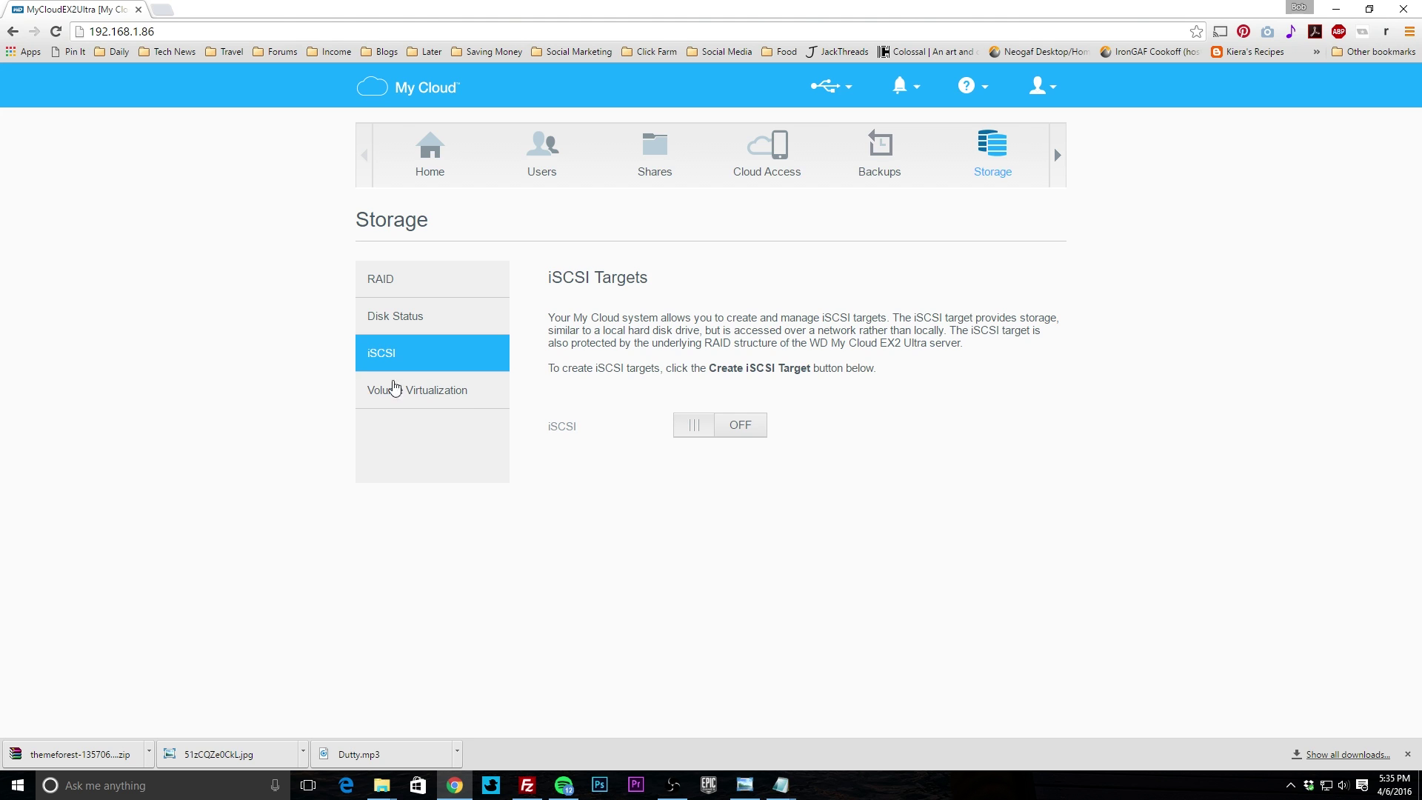
left_click(461, 401)
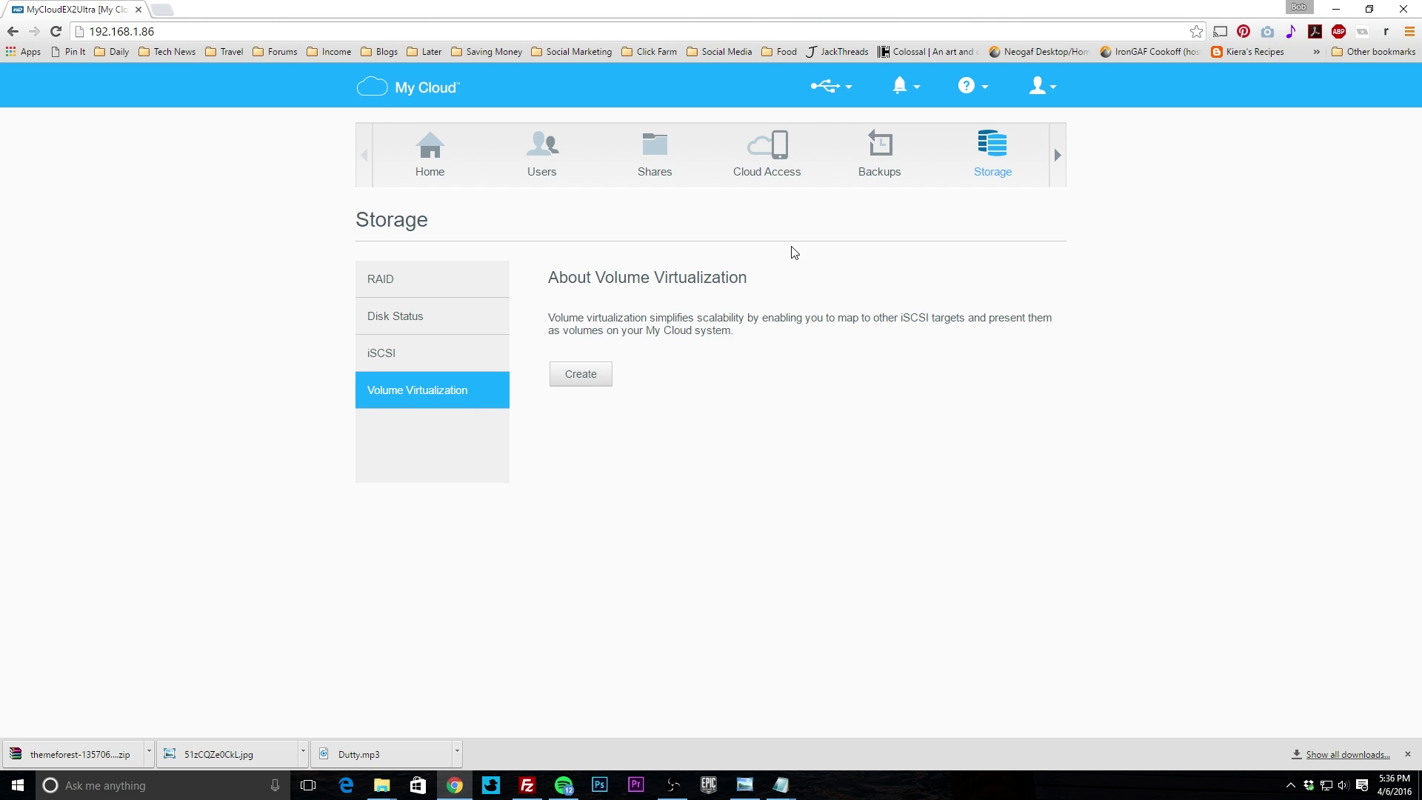
left_click(1058, 158)
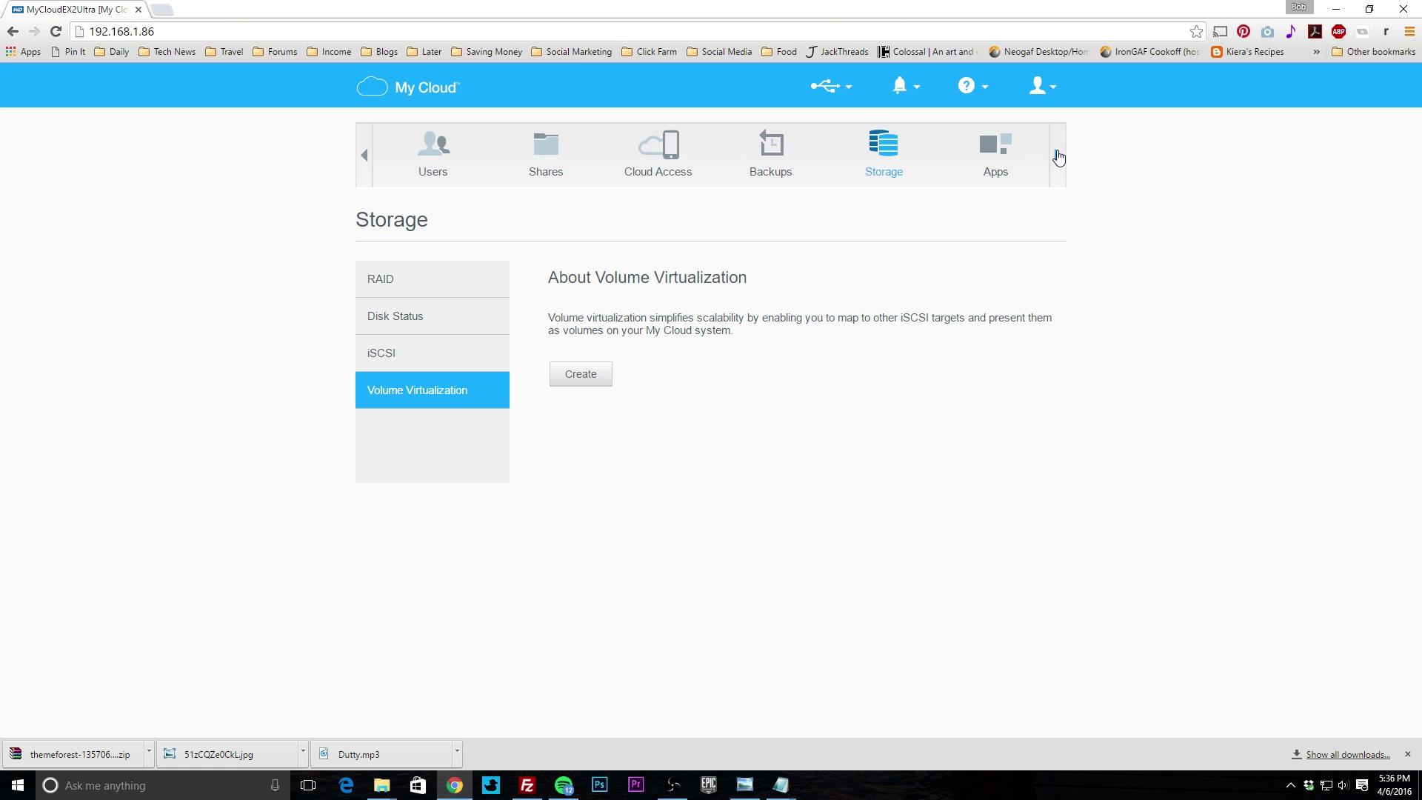
- In Apps, cycle through HTTP, FTP and P2P downloads, then show Web File Viewer and Add an App
left_click(988, 157)
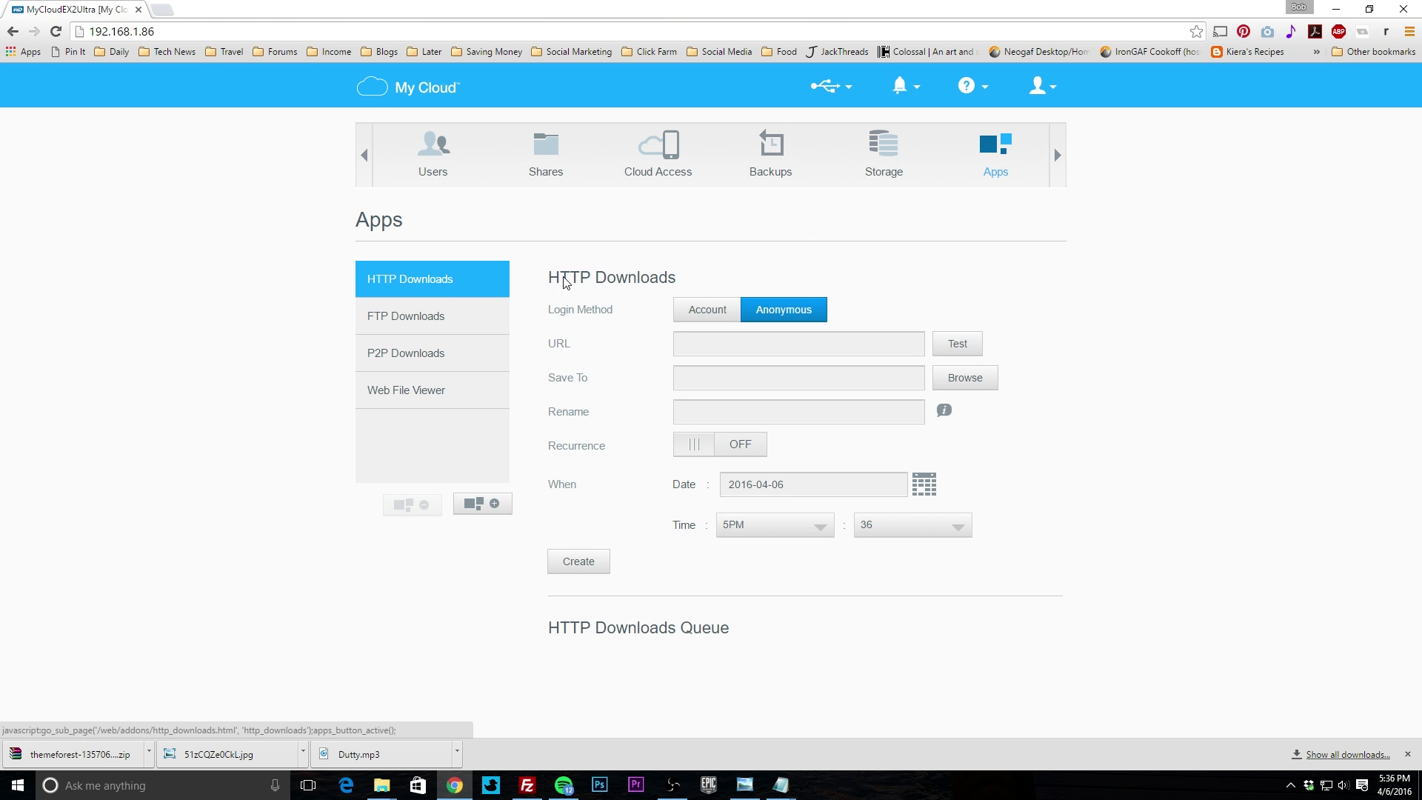
left_click(408, 321)
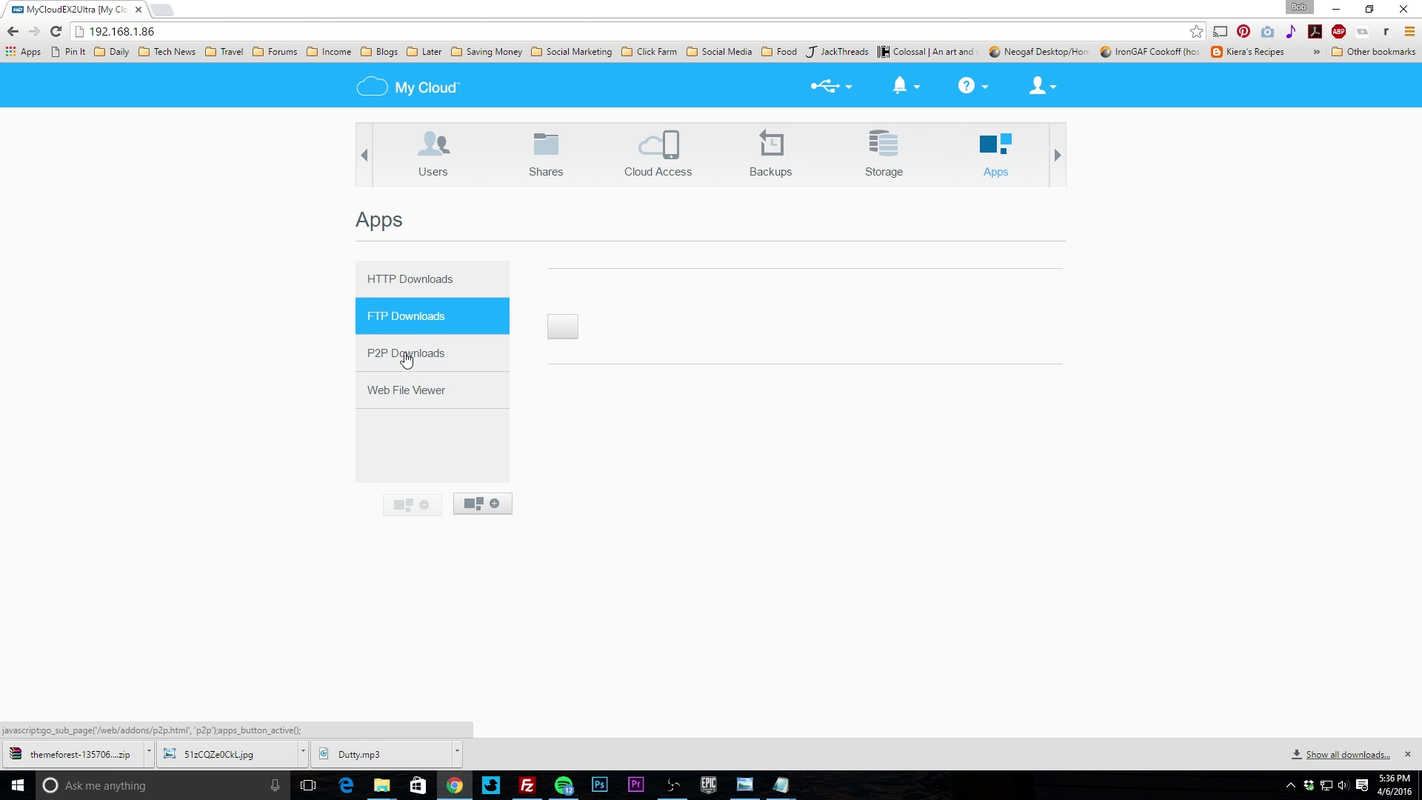
left_click(406, 363)
left_click(404, 400)
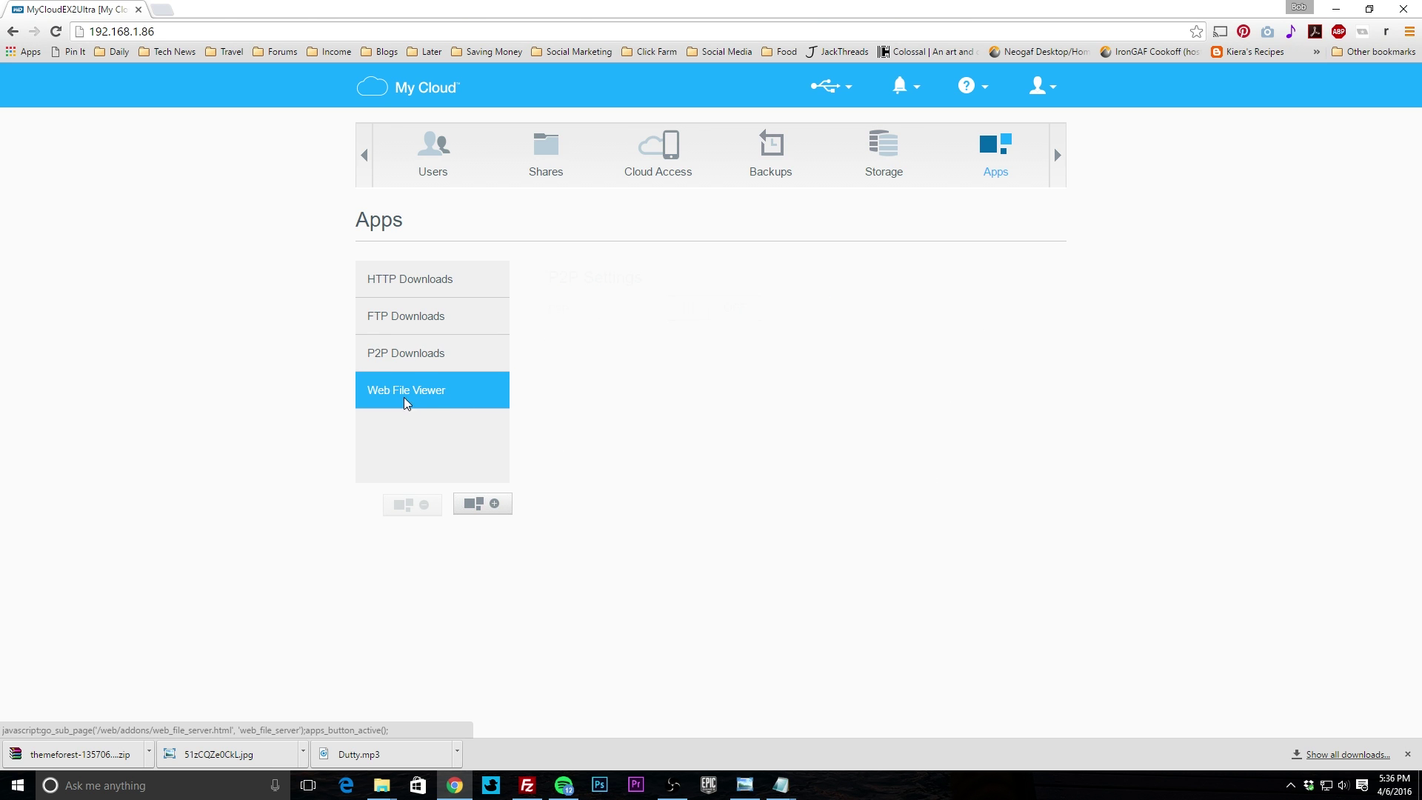
left_click(407, 354)
left_click(417, 319)
left_click(433, 279)
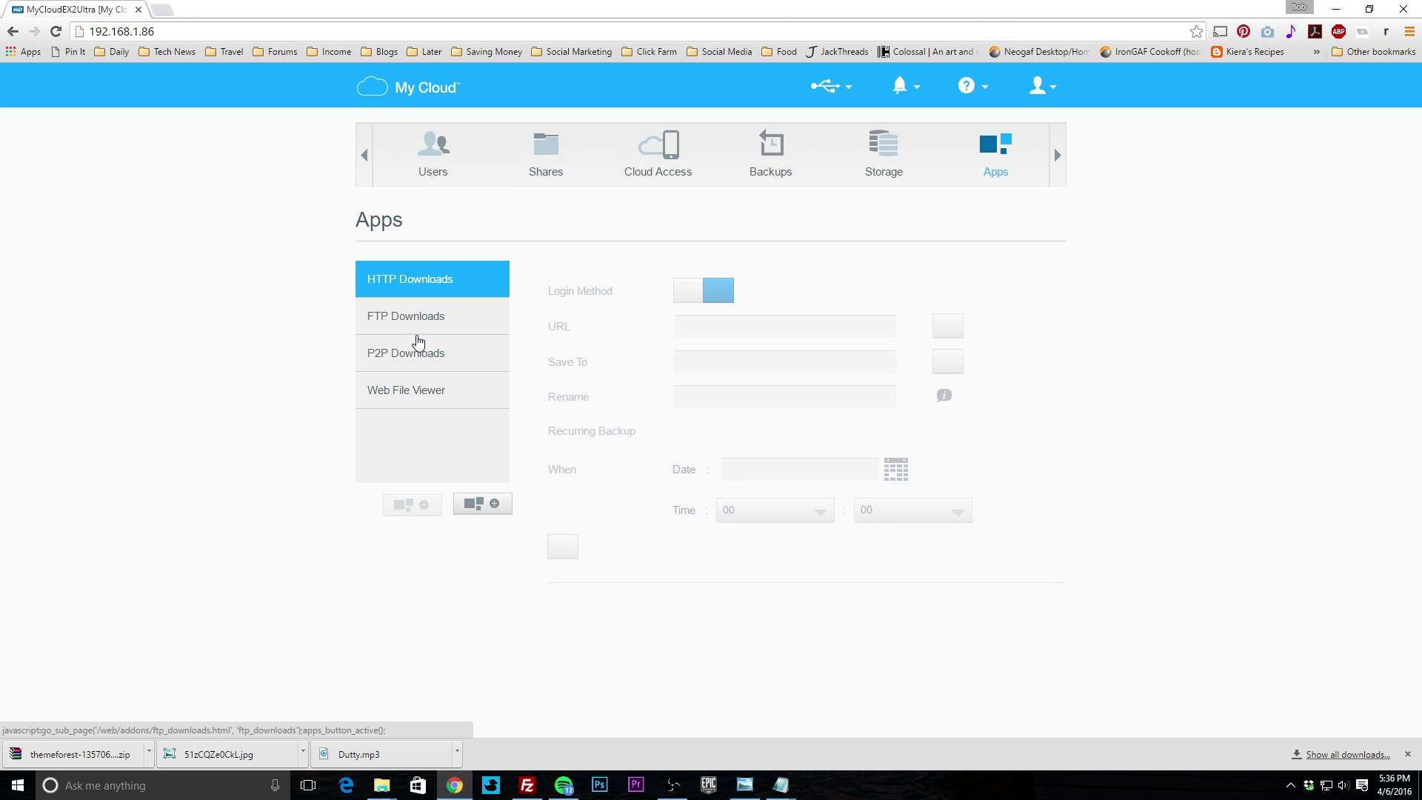
left_click(417, 350)
left_click(400, 396)
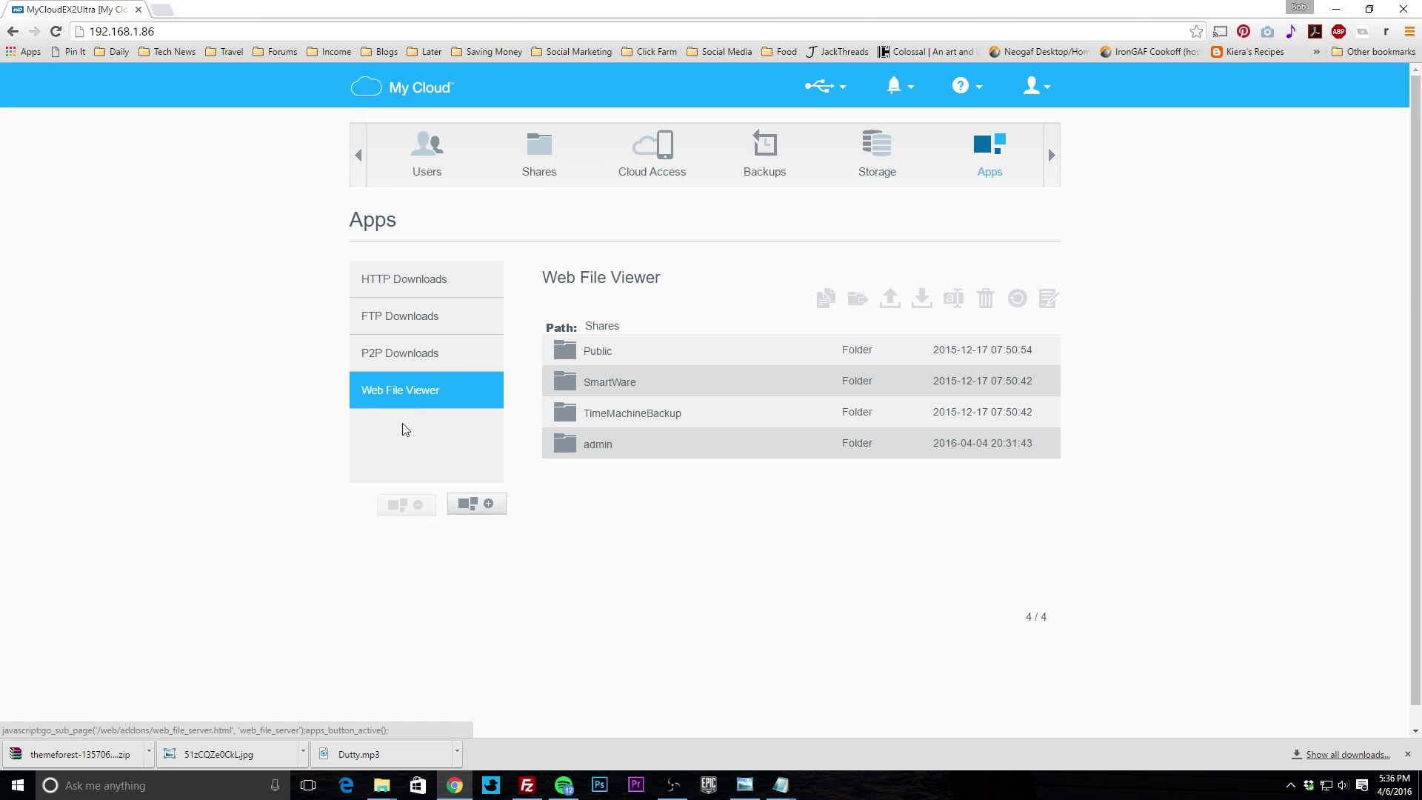
left_click(485, 511)
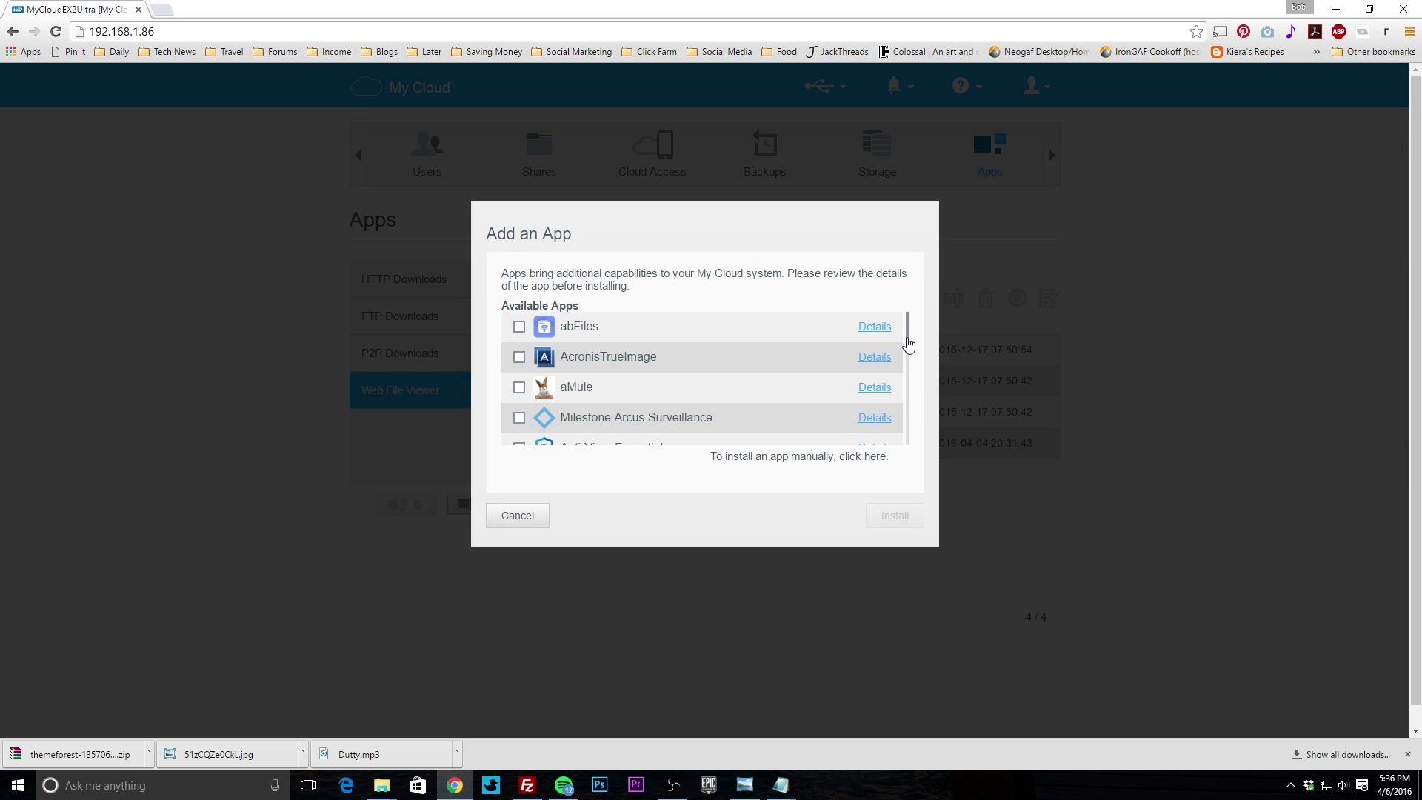
scroll(909, 346, "down", 2)
scroll(903, 357, "down", 8)
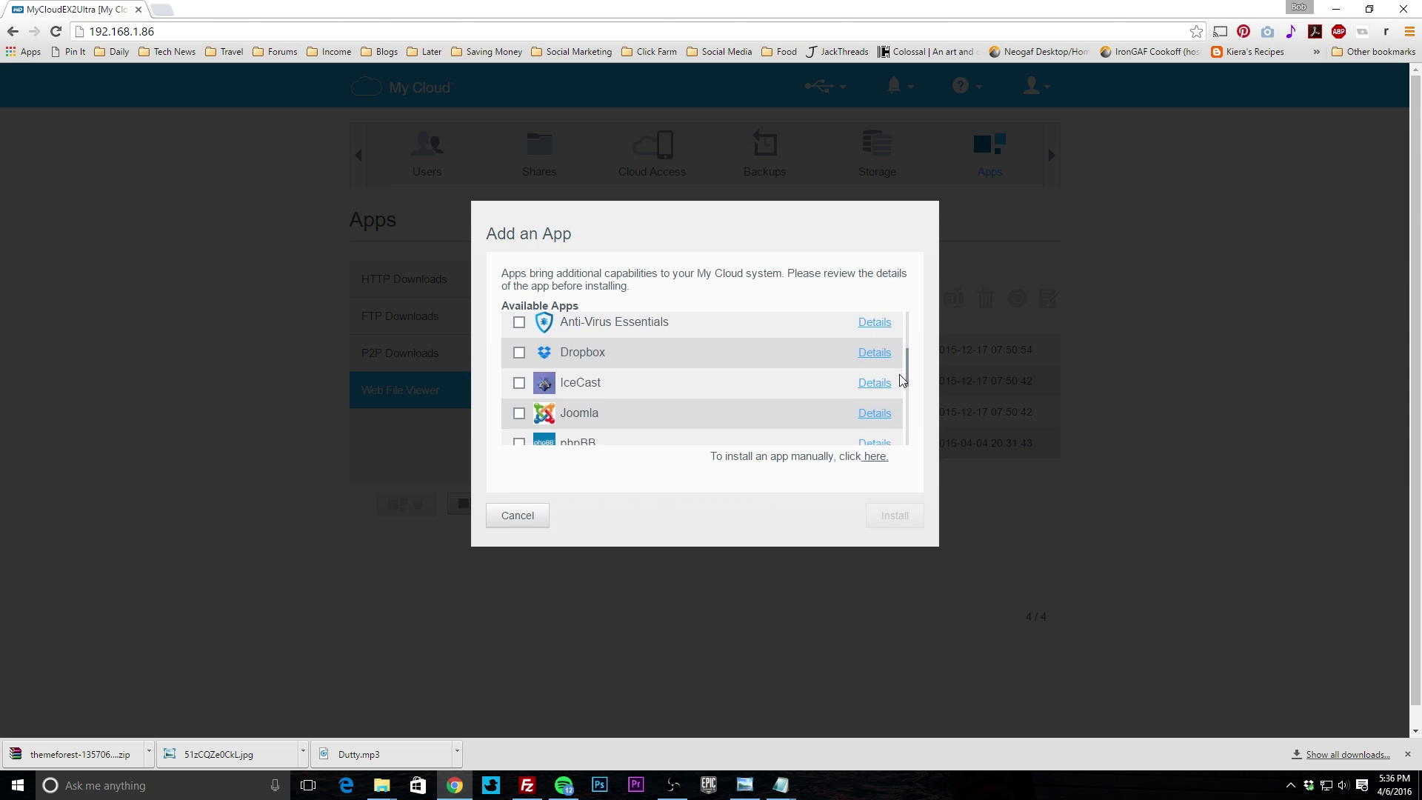
scroll(905, 397, "up", 10)
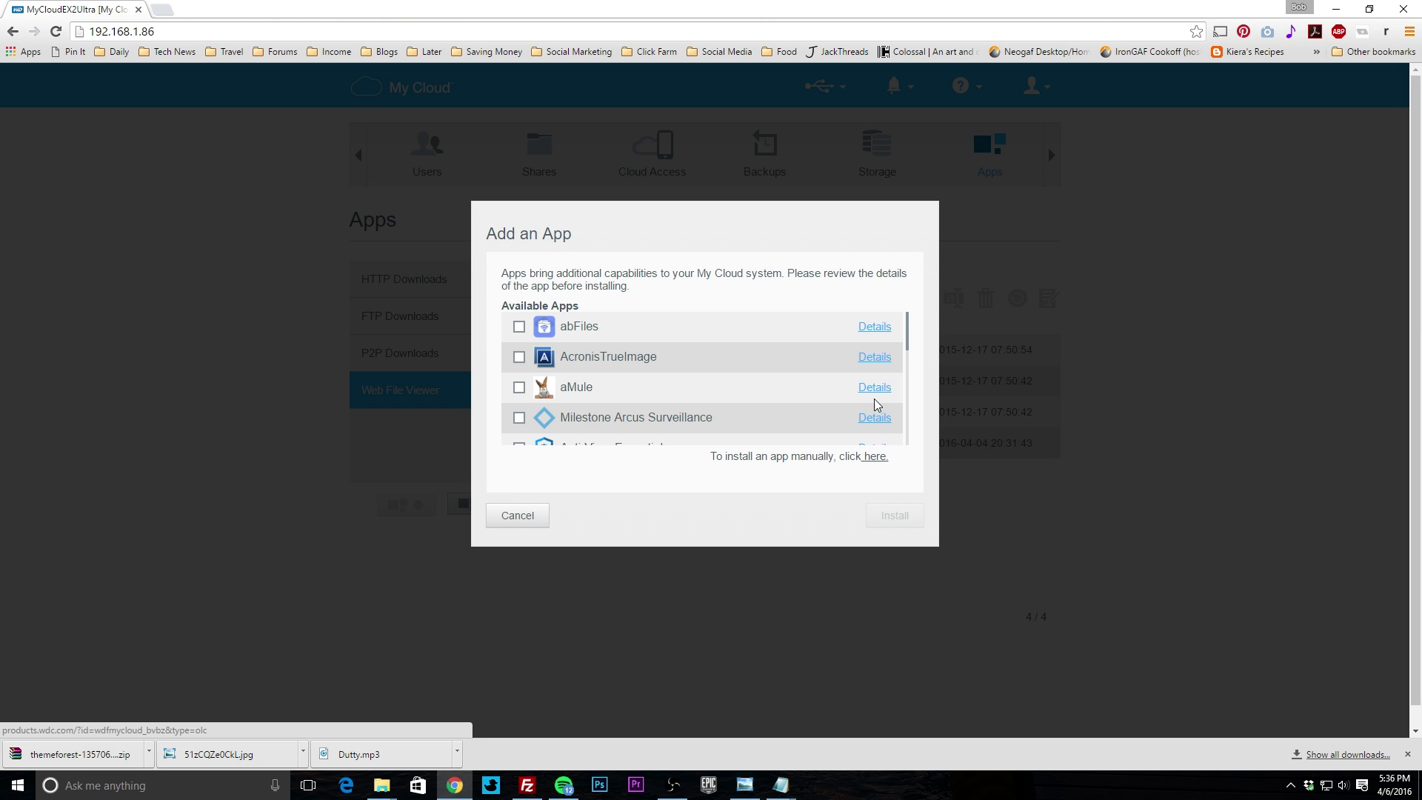
mouse_move(908, 330)
left_mouse_down()
mouse_move(910, 375)
mouse_move(917, 357)
left_mouse_up()
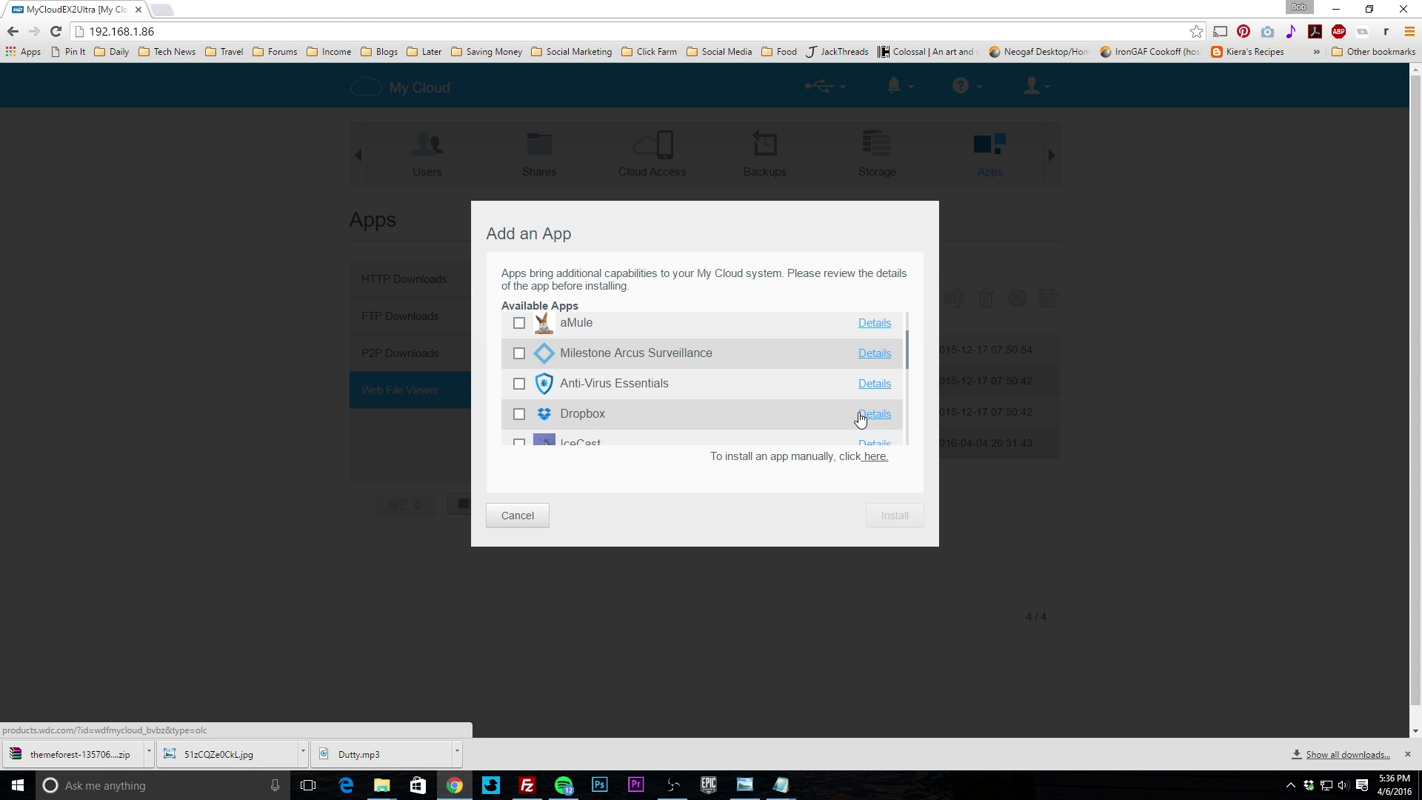
left_click_drag(905, 348, 886, 397)
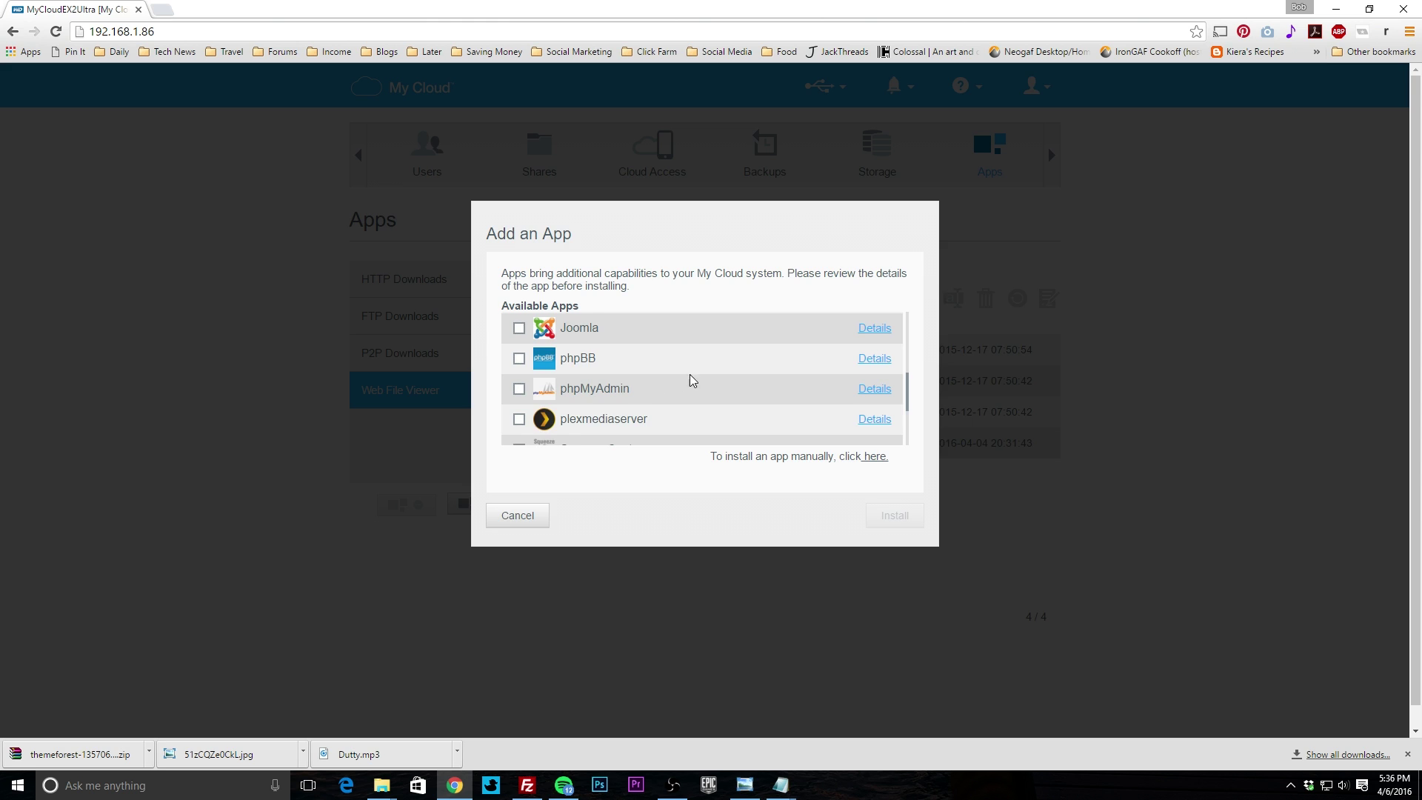
scroll(691, 375, "down", 2)
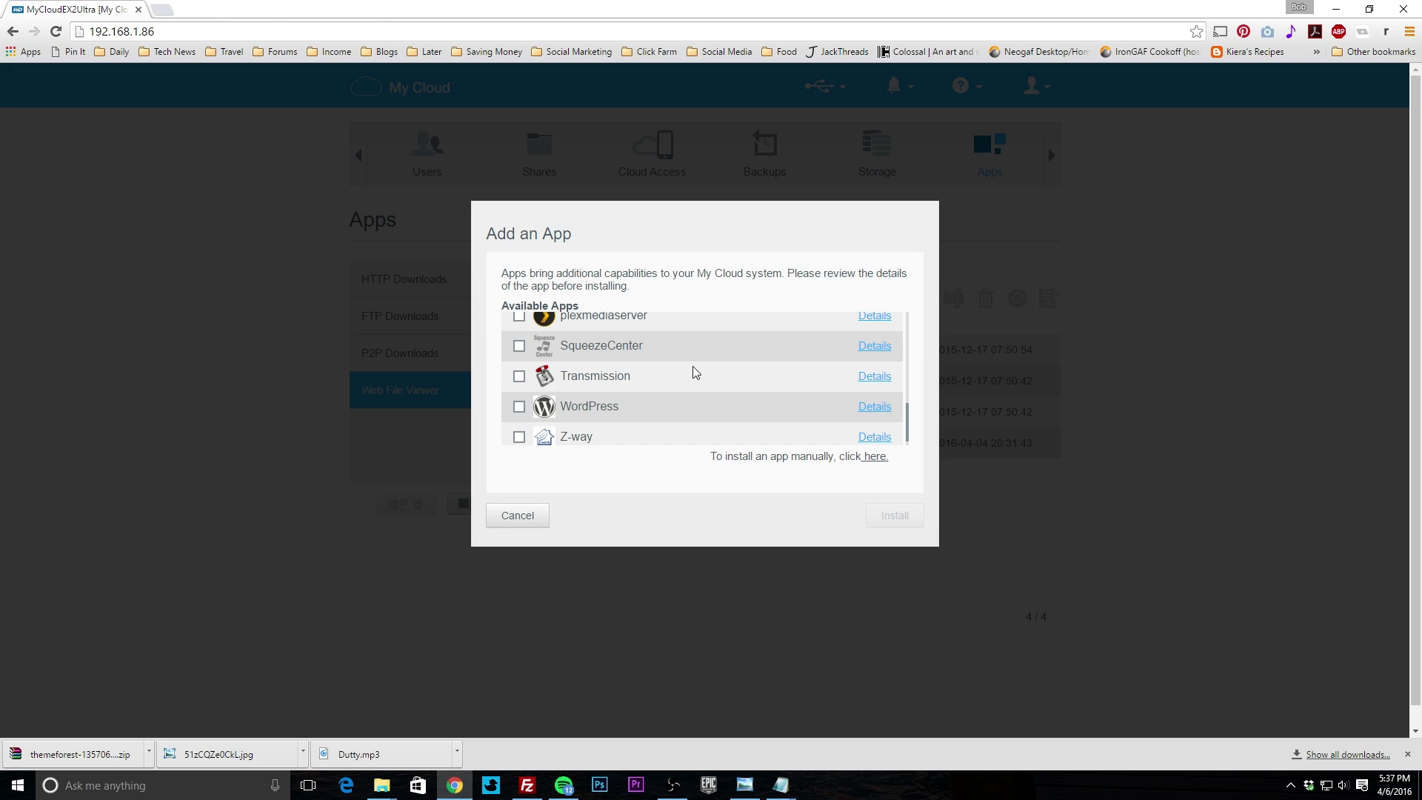
scroll(694, 379, "up", 2)
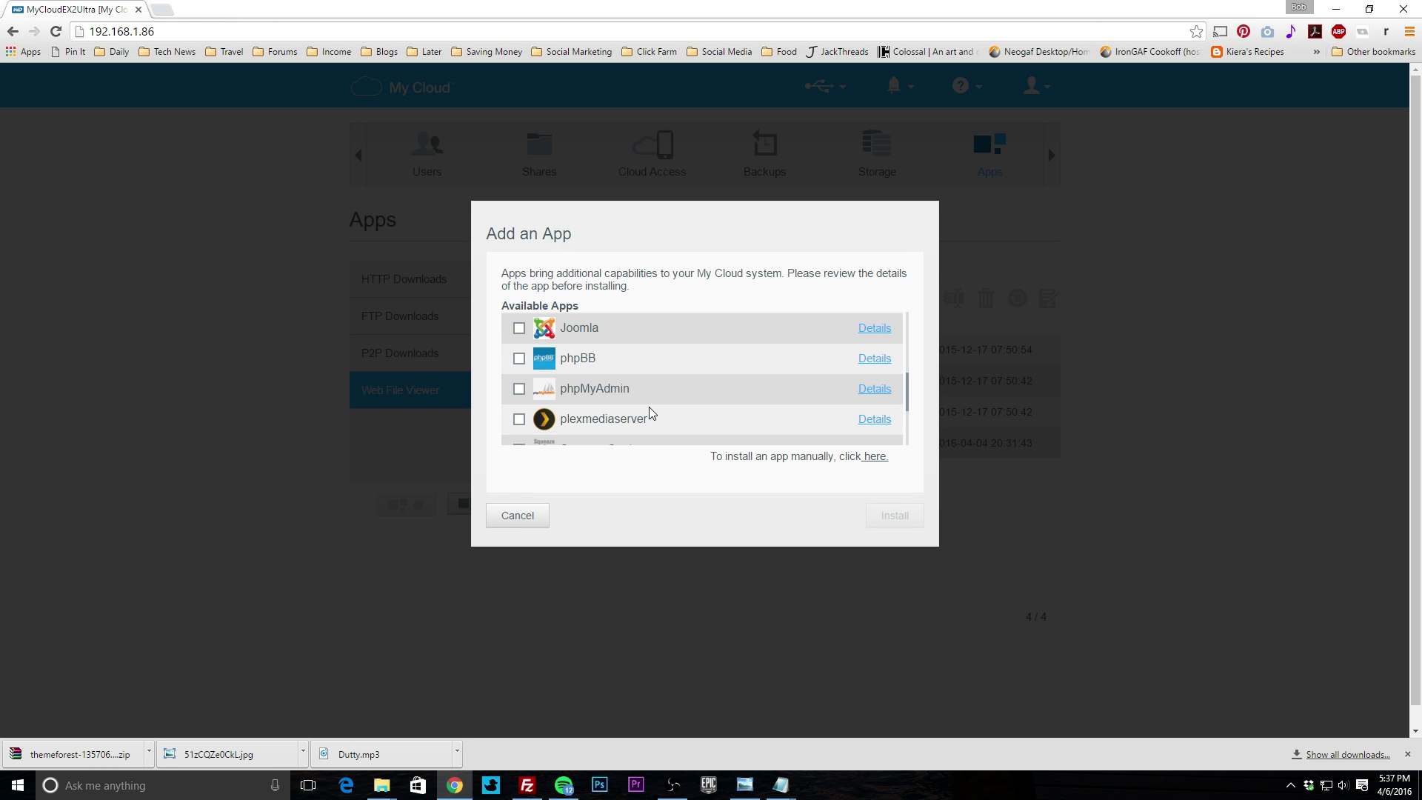
scroll(651, 412, "up", 3)
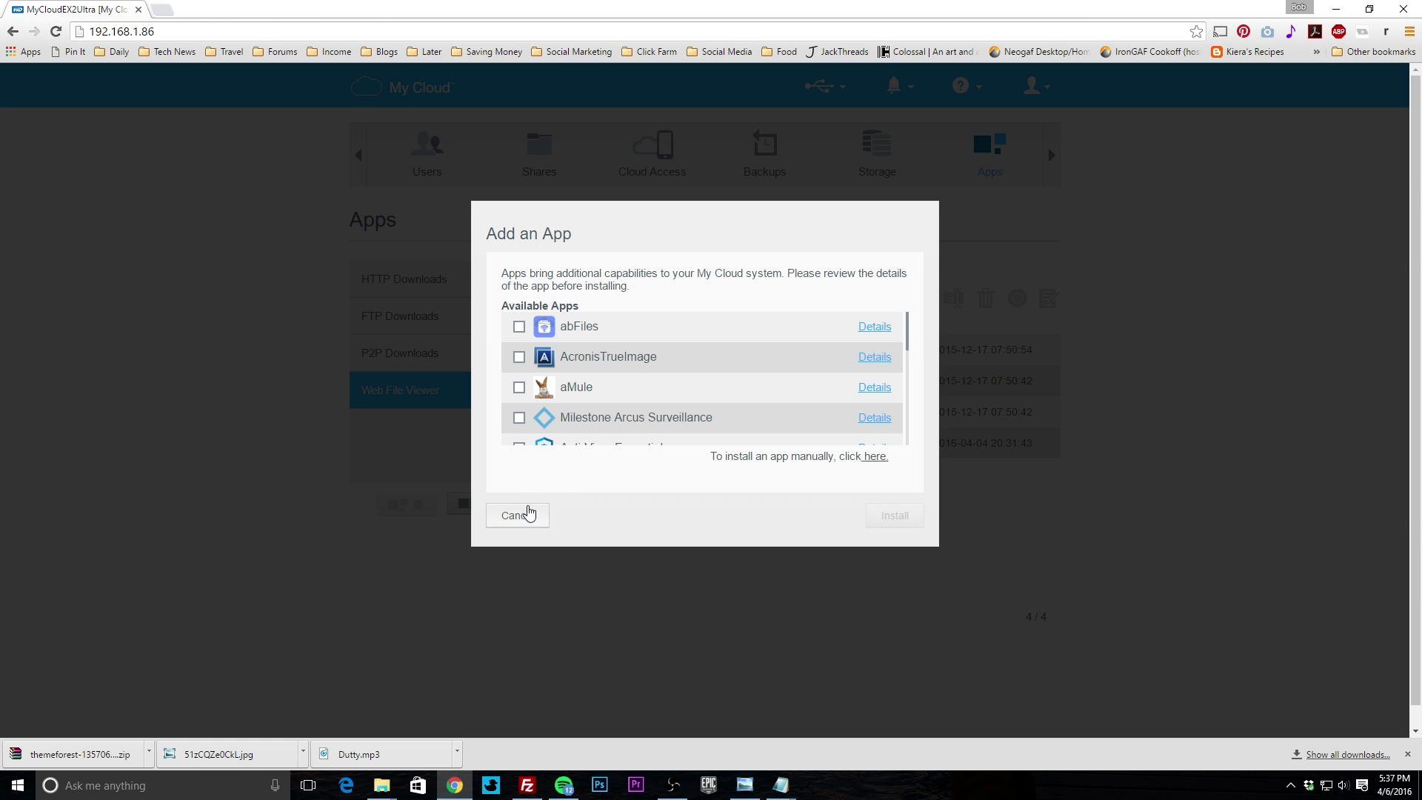
left_click(519, 359)
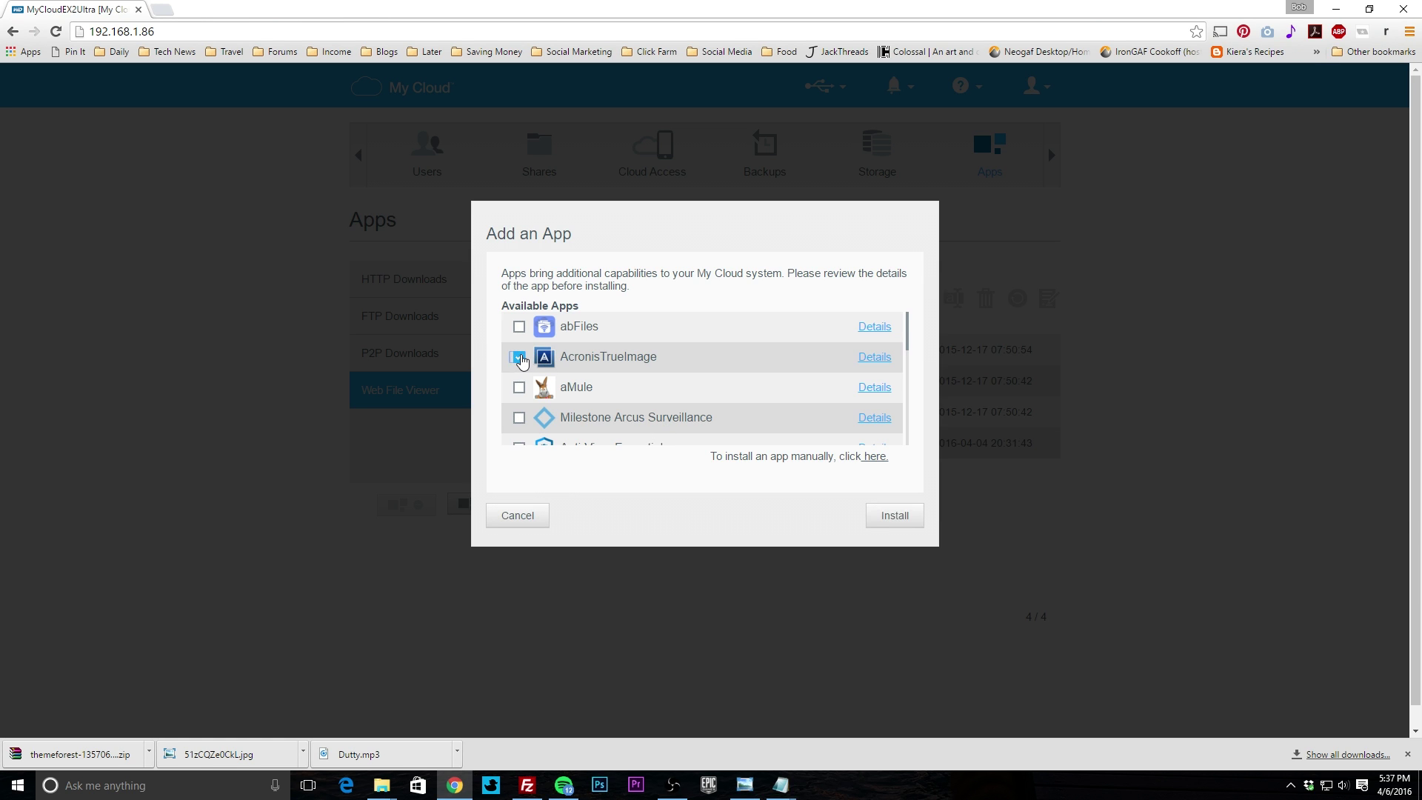
left_click(520, 358)
left_click(521, 518)
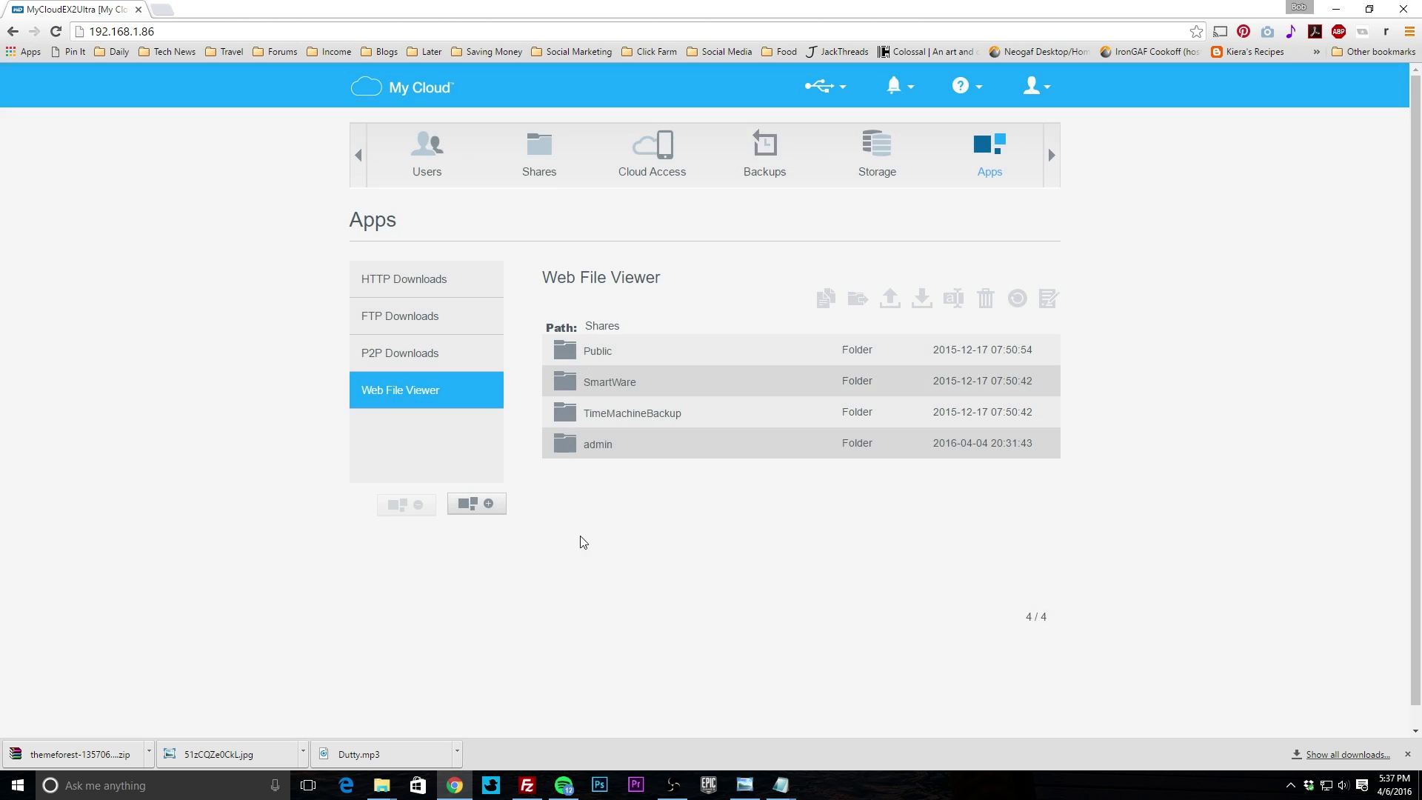
left_click(1051, 155)
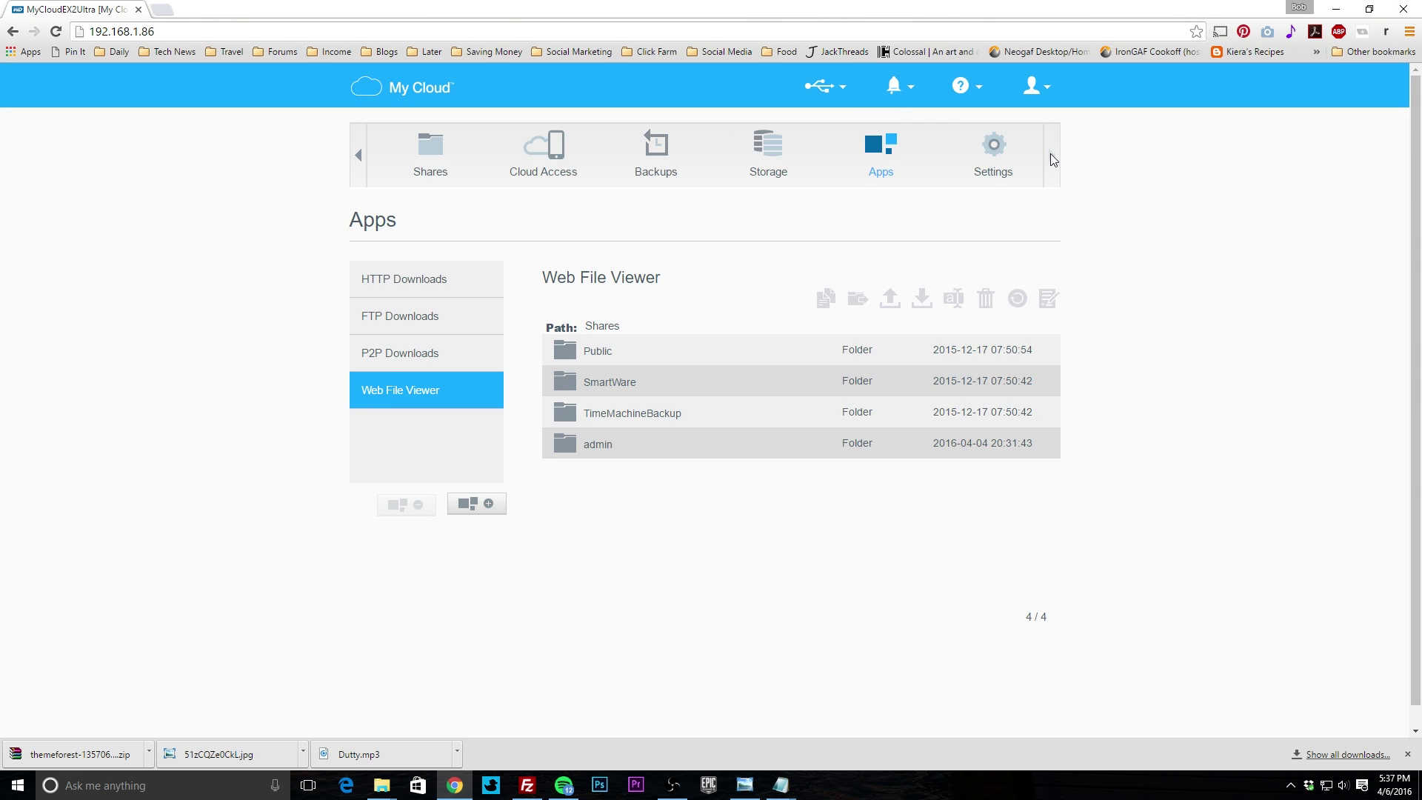
left_click(1013, 158)
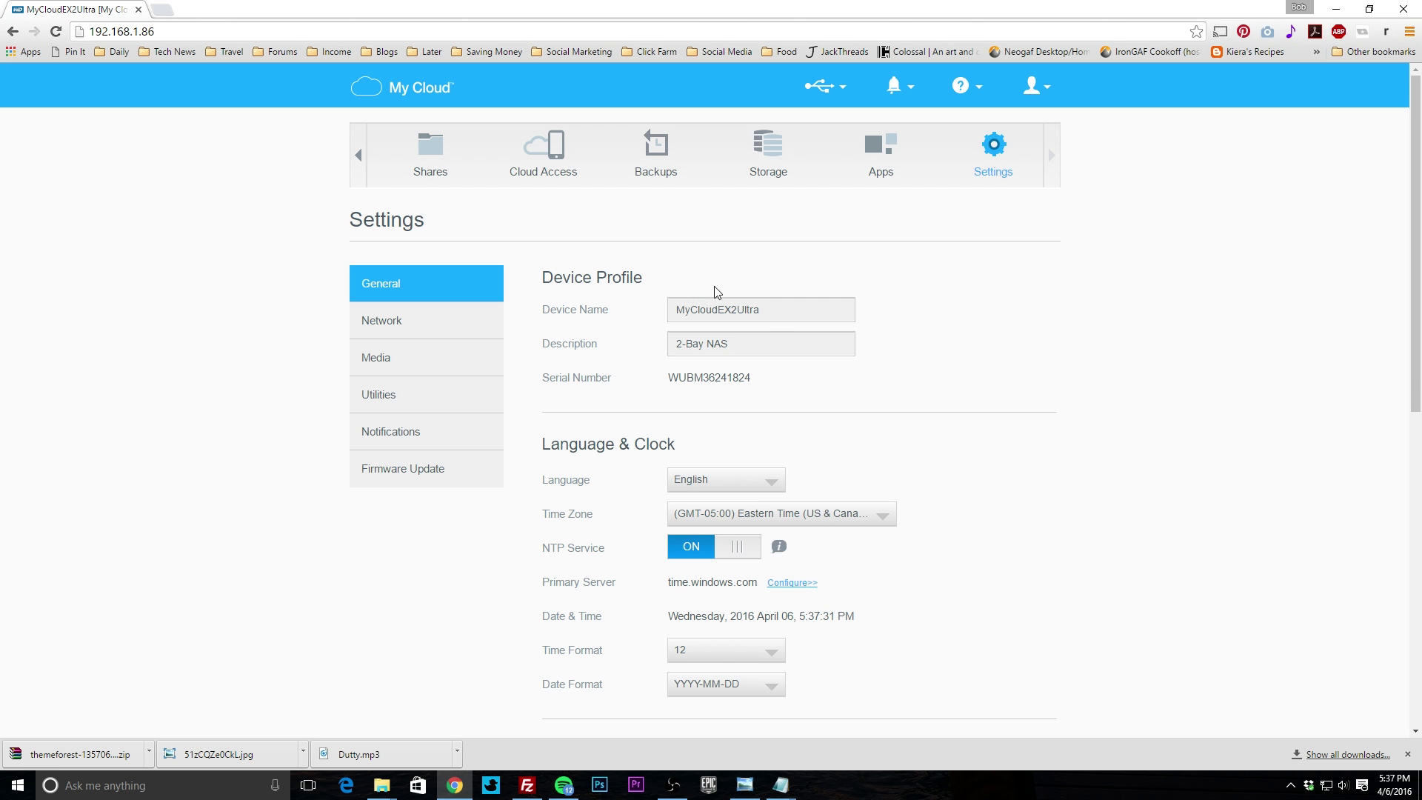
scroll(896, 359, "down", 2)
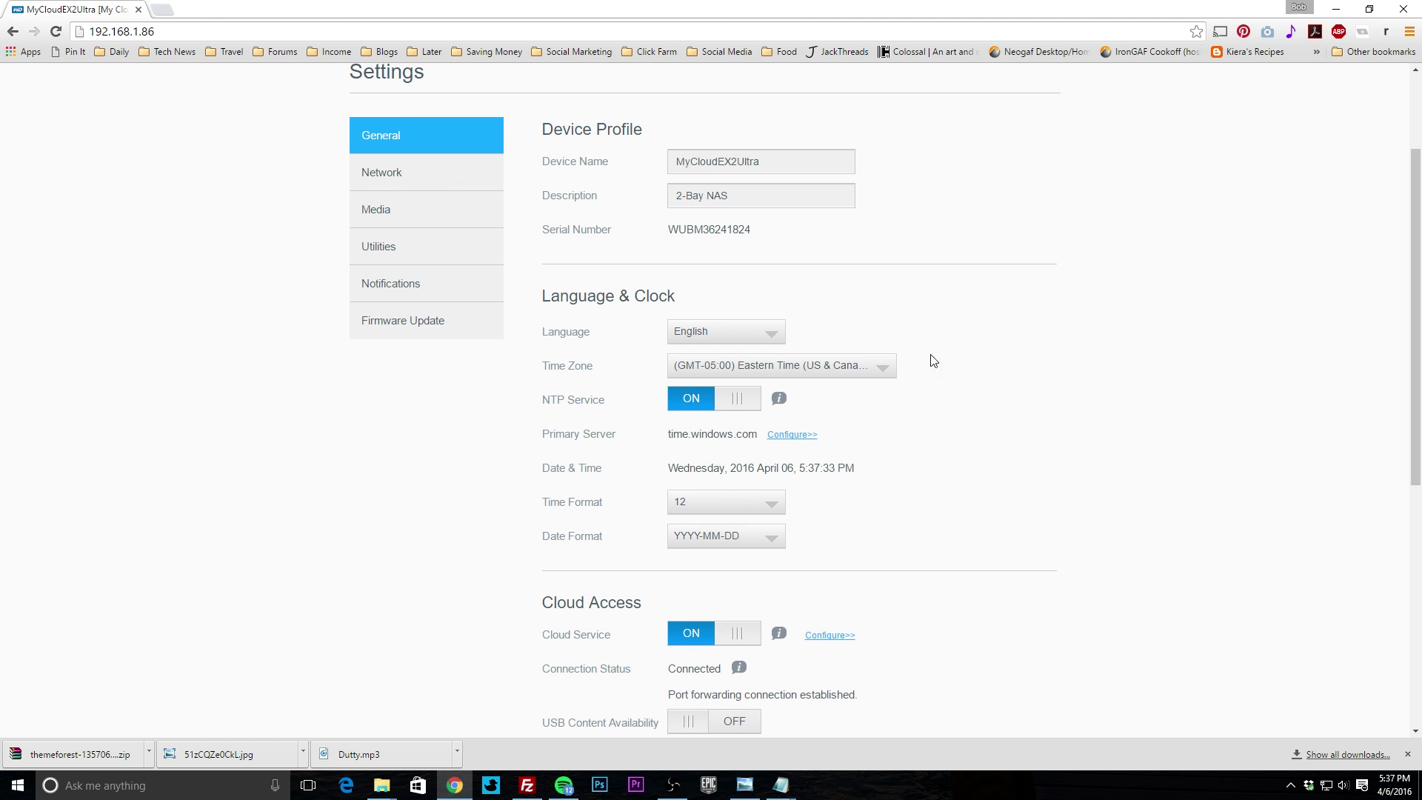
scroll(950, 346, "down", 1)
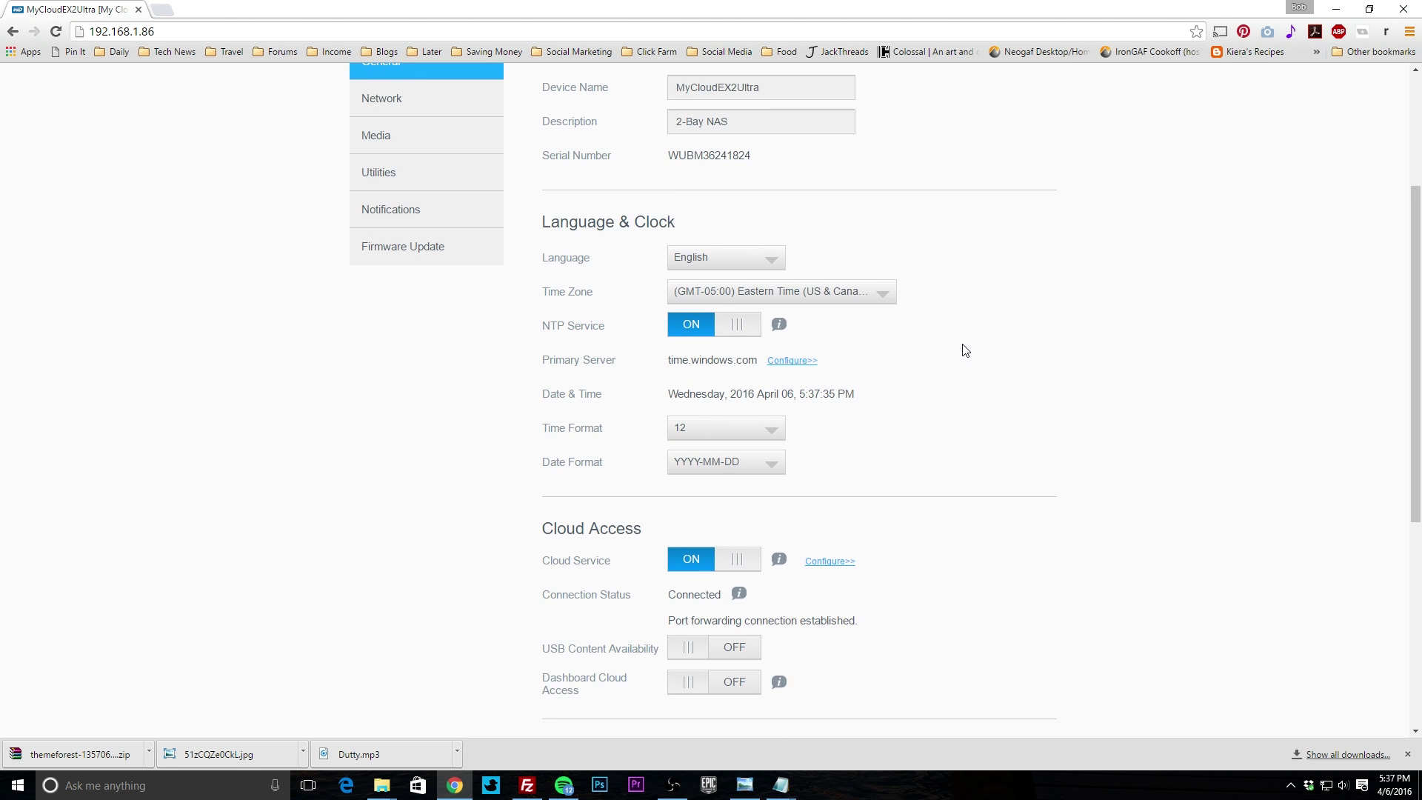
scroll(979, 409, "down", 2)
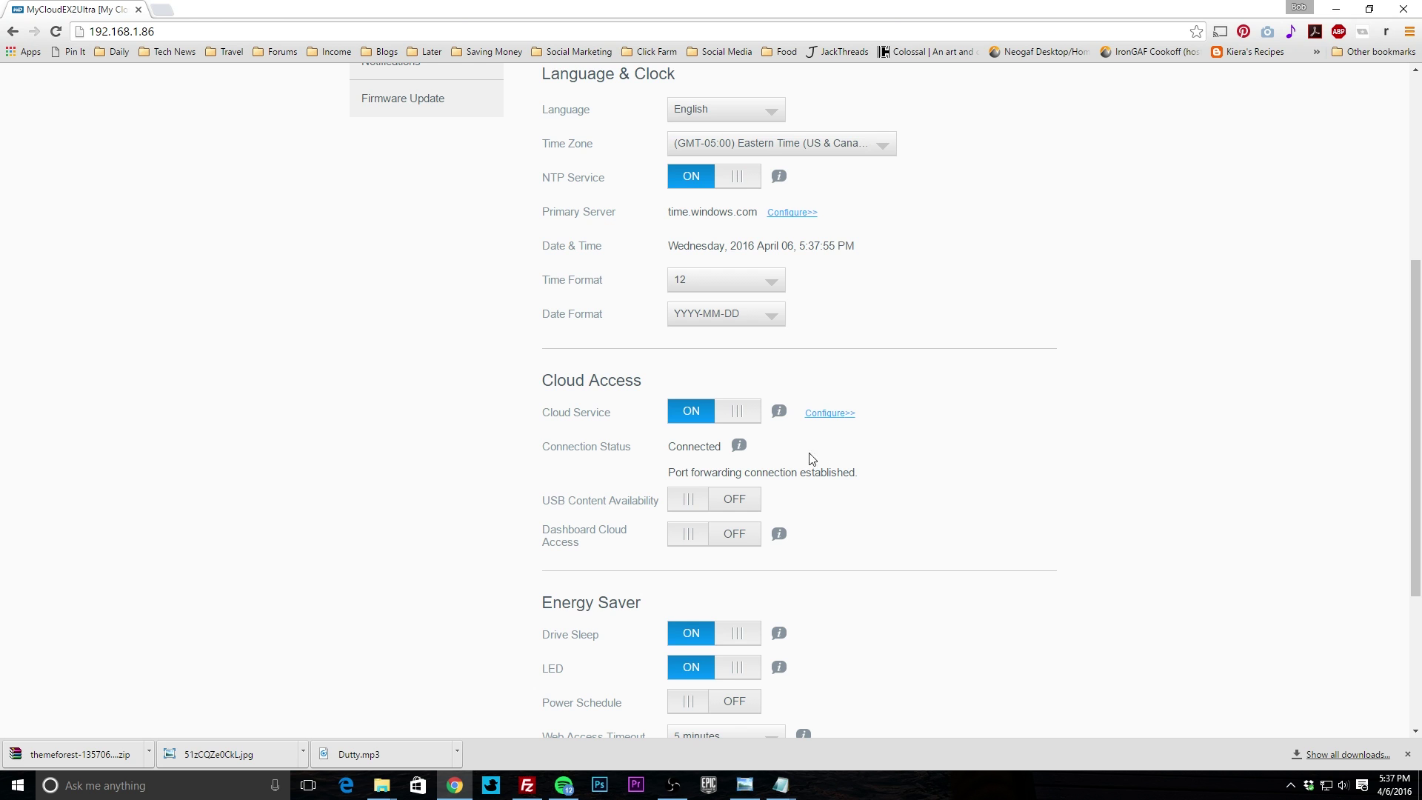
scroll(589, 513, "up", 5)
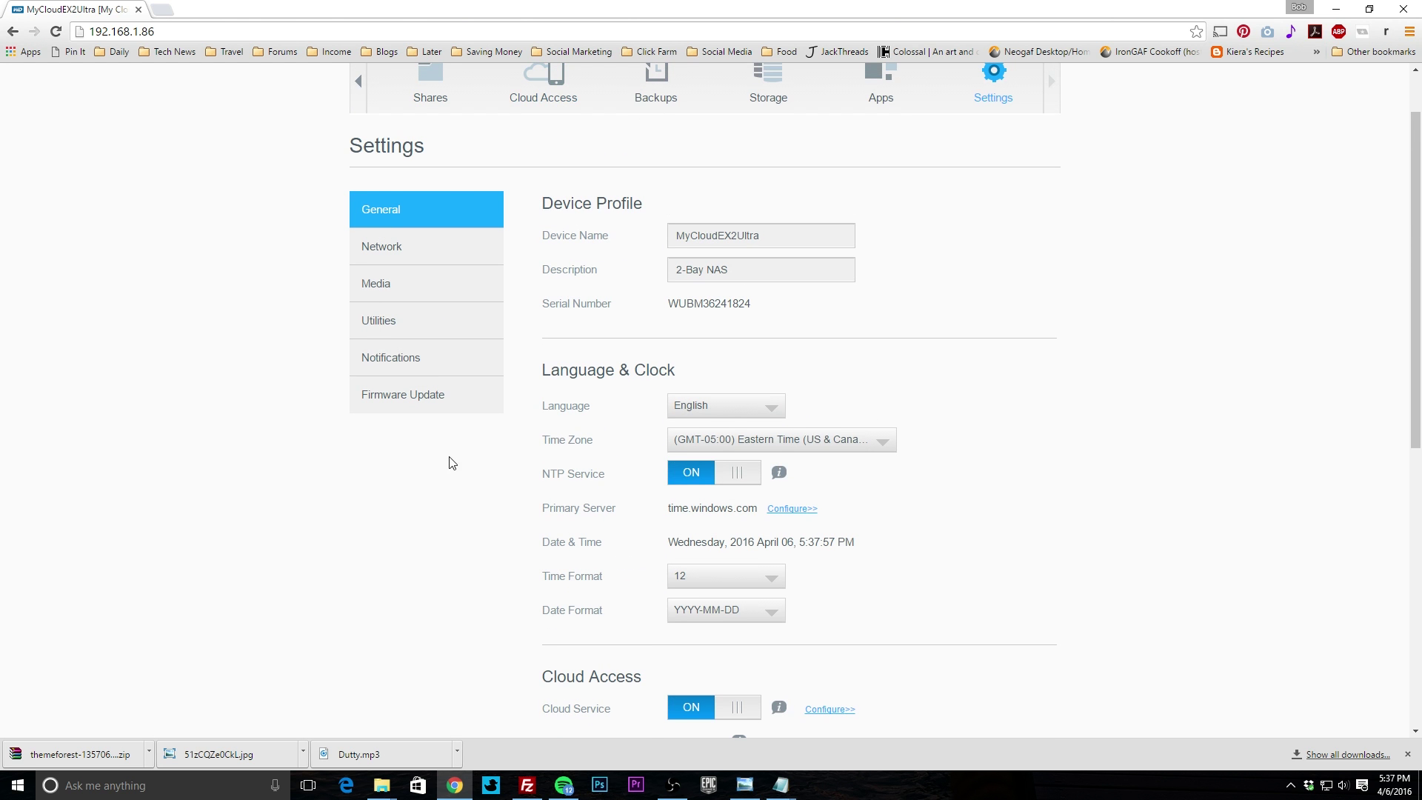
scroll(780, 460, "down", 5)
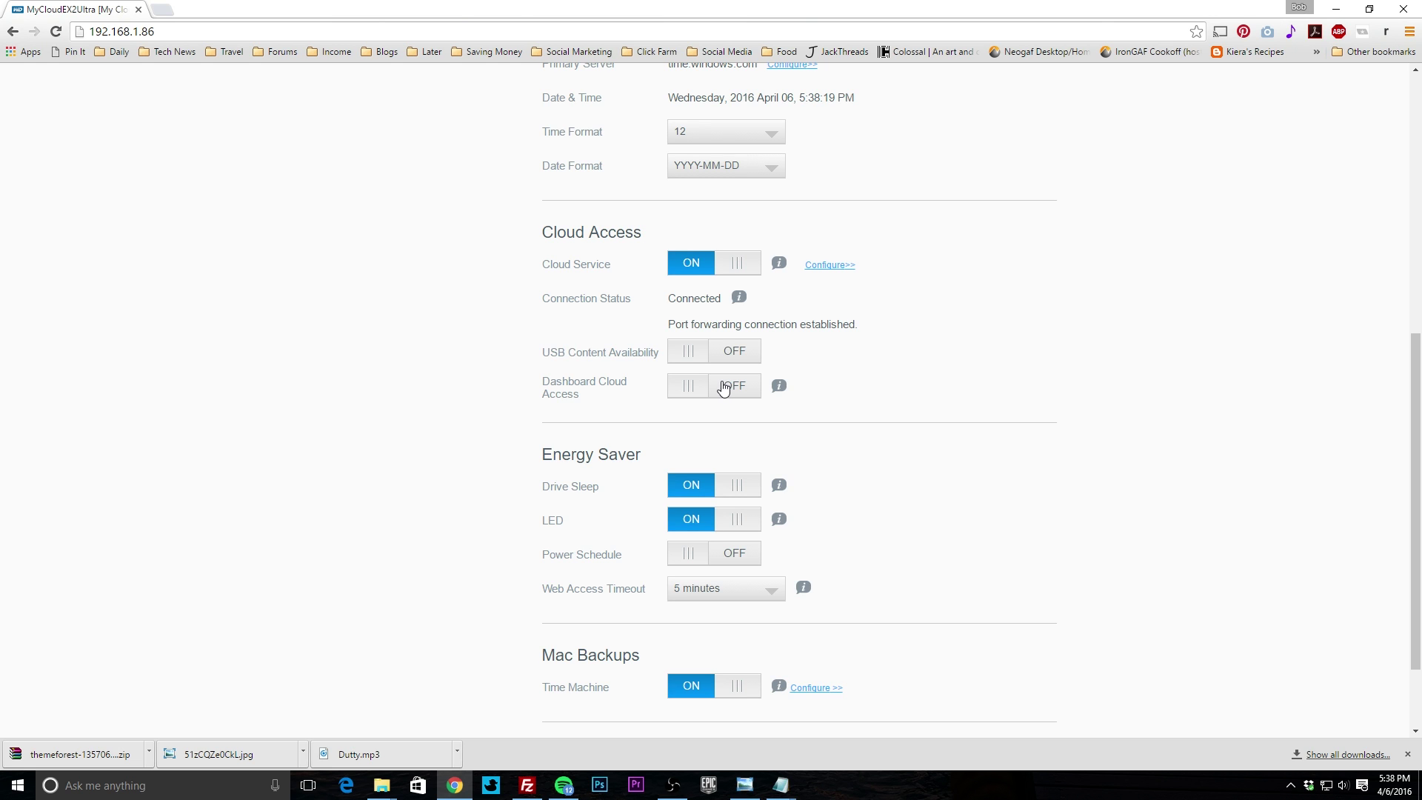
scroll(888, 429, "down", 3)
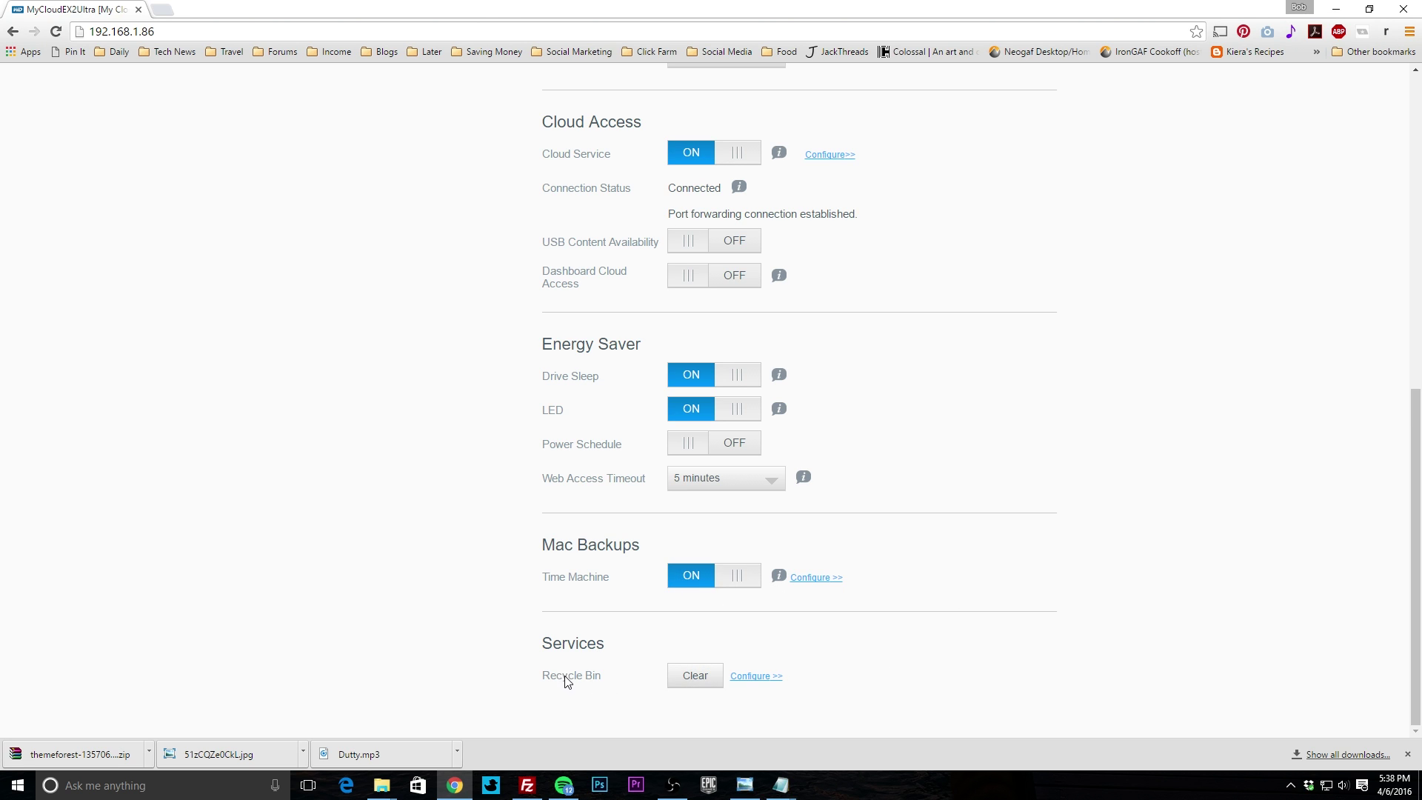
scroll(809, 650, "up", 7)
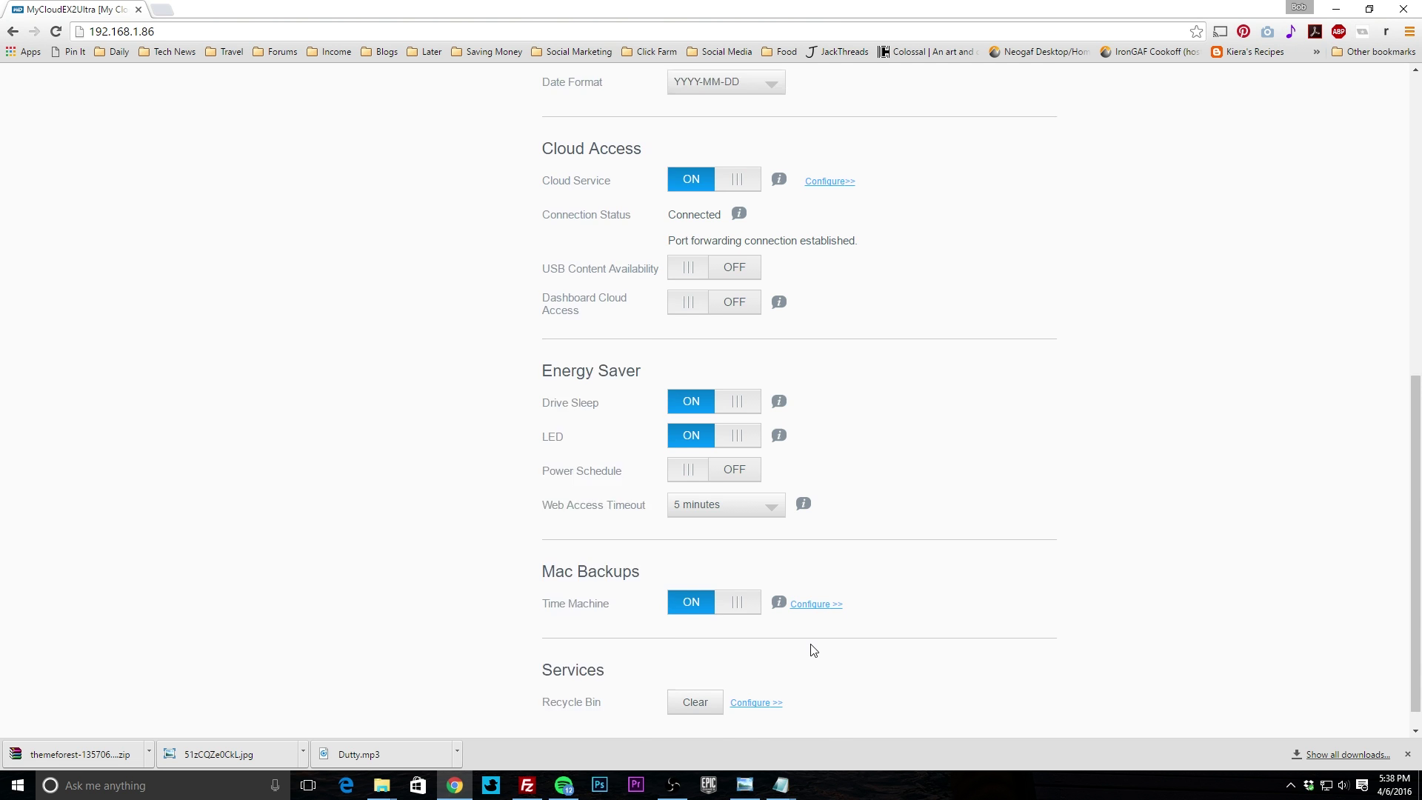
scroll(809, 649, "up", 2)
- Scroll the Network settings down to Port Forwarding, then switch to Media (DLNA OFF, iTunes ON)
left_click(380, 326)
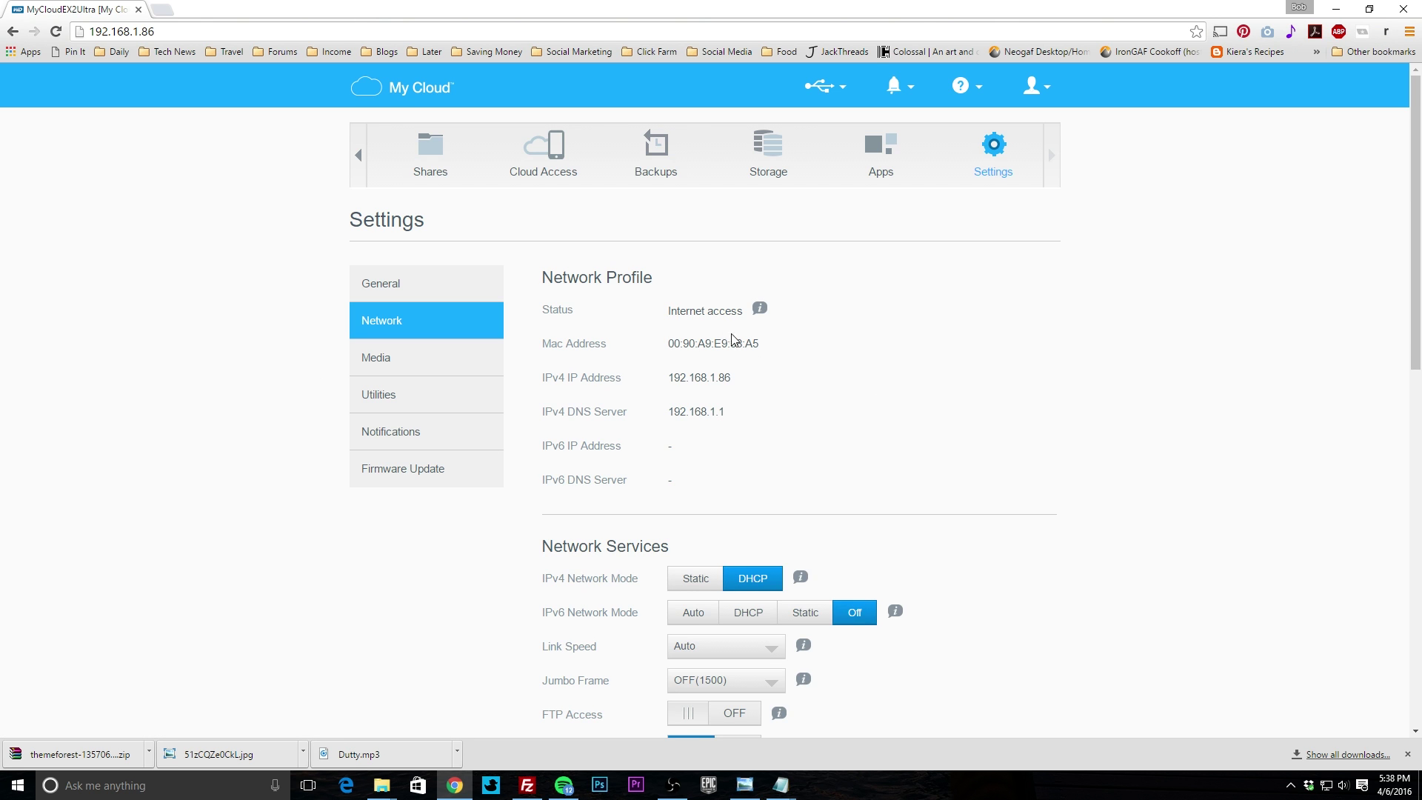
mouse_move(755, 319)
scroll(1000, 519, "down", 4)
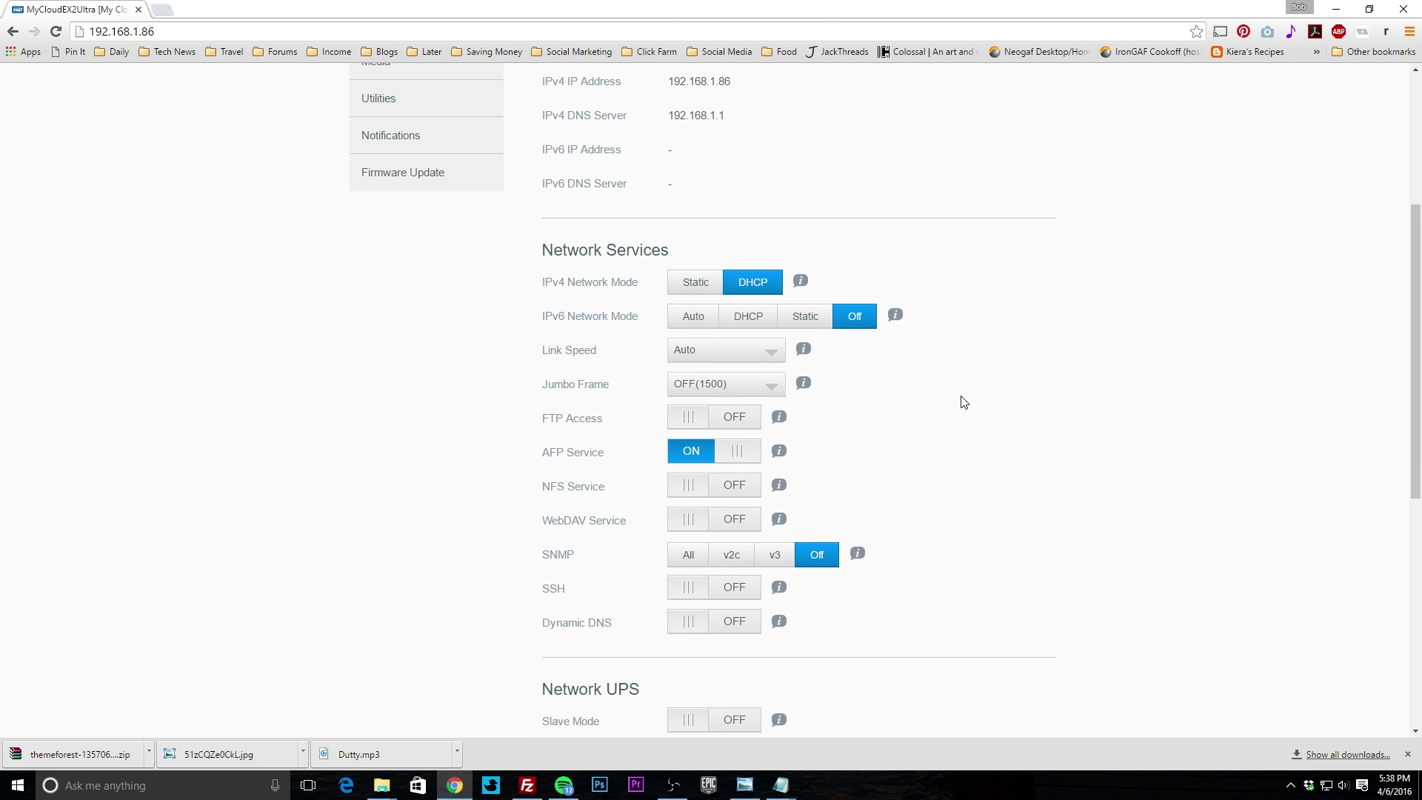
scroll(872, 417, "down", 1)
scroll(873, 417, "down", 2)
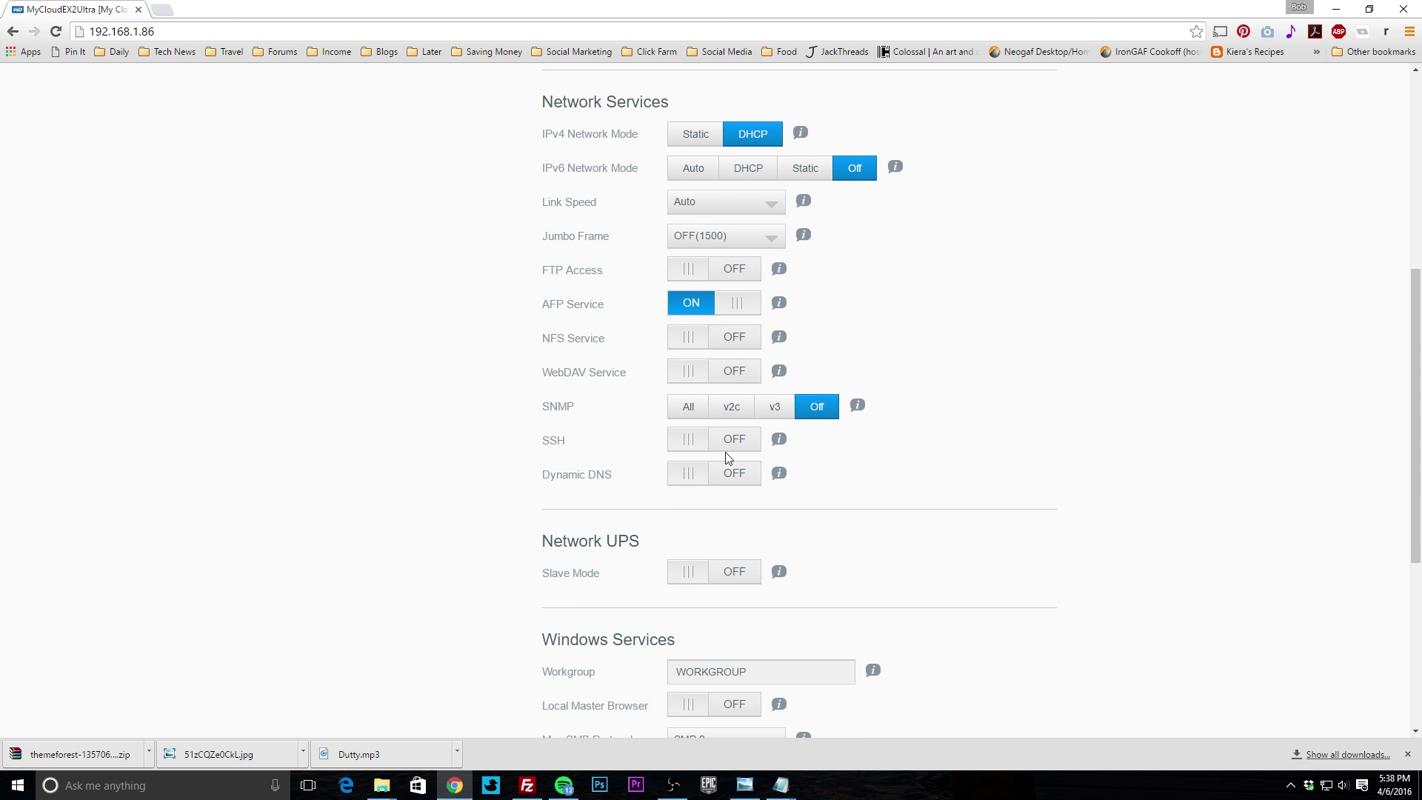
scroll(911, 426, "down", 2)
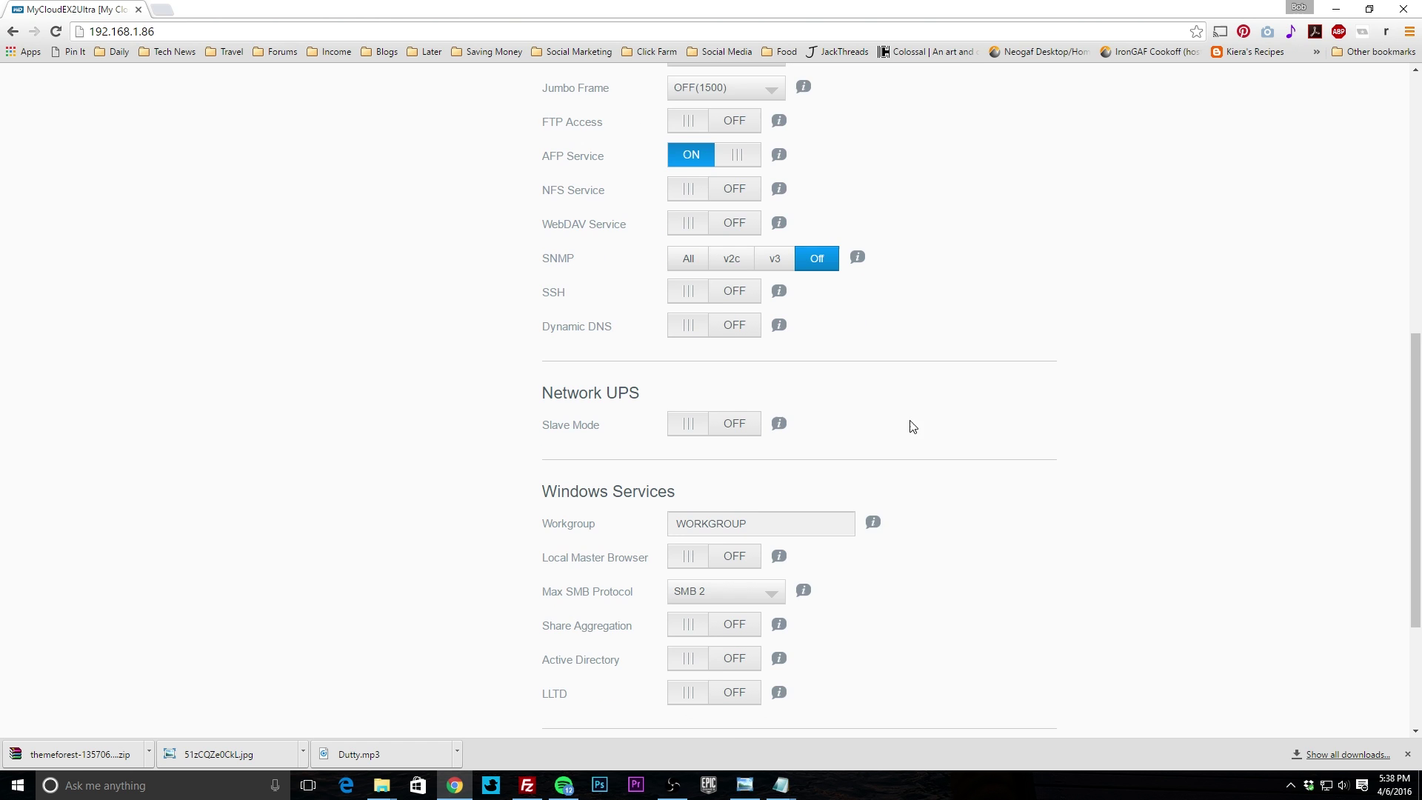
scroll(941, 426, "down", 1)
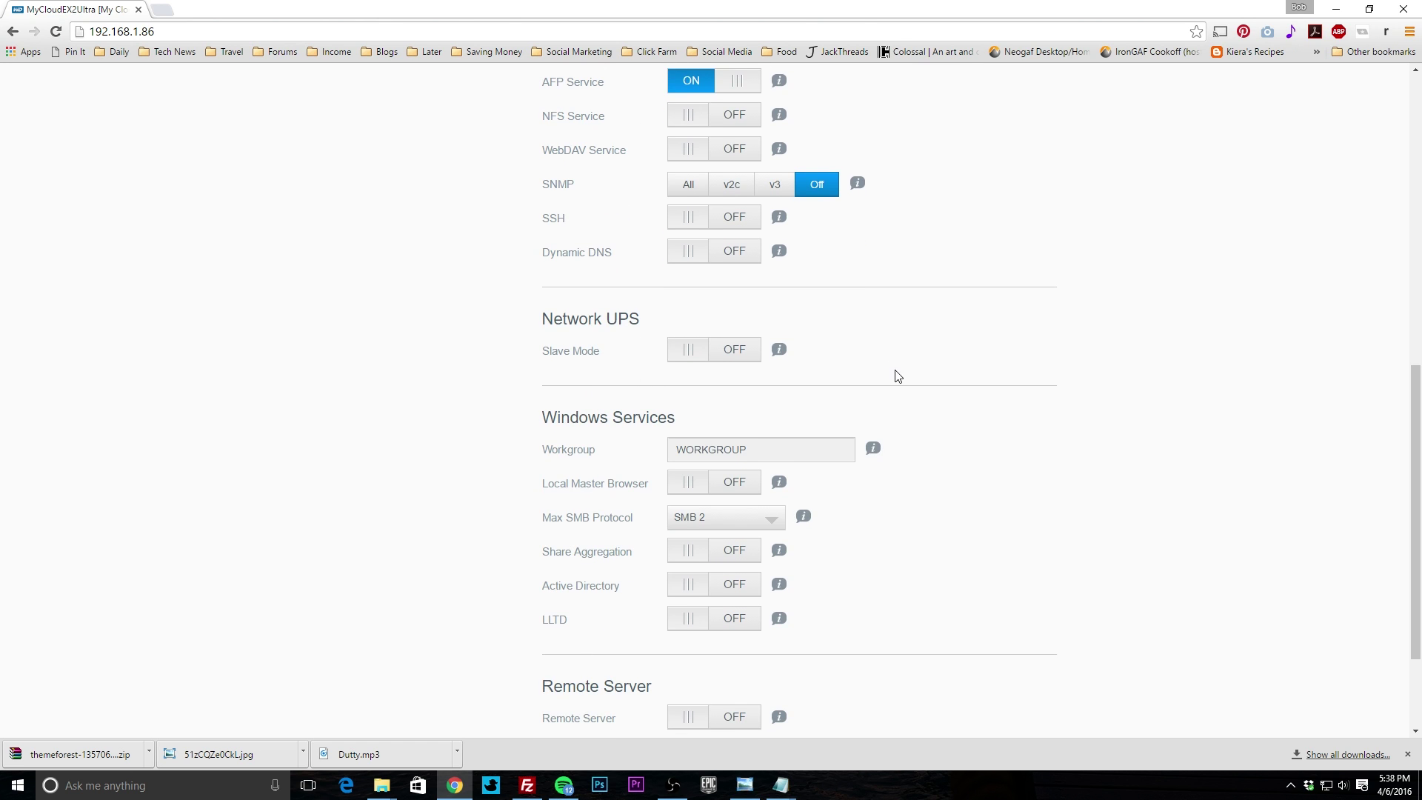
scroll(994, 394, "down", 2)
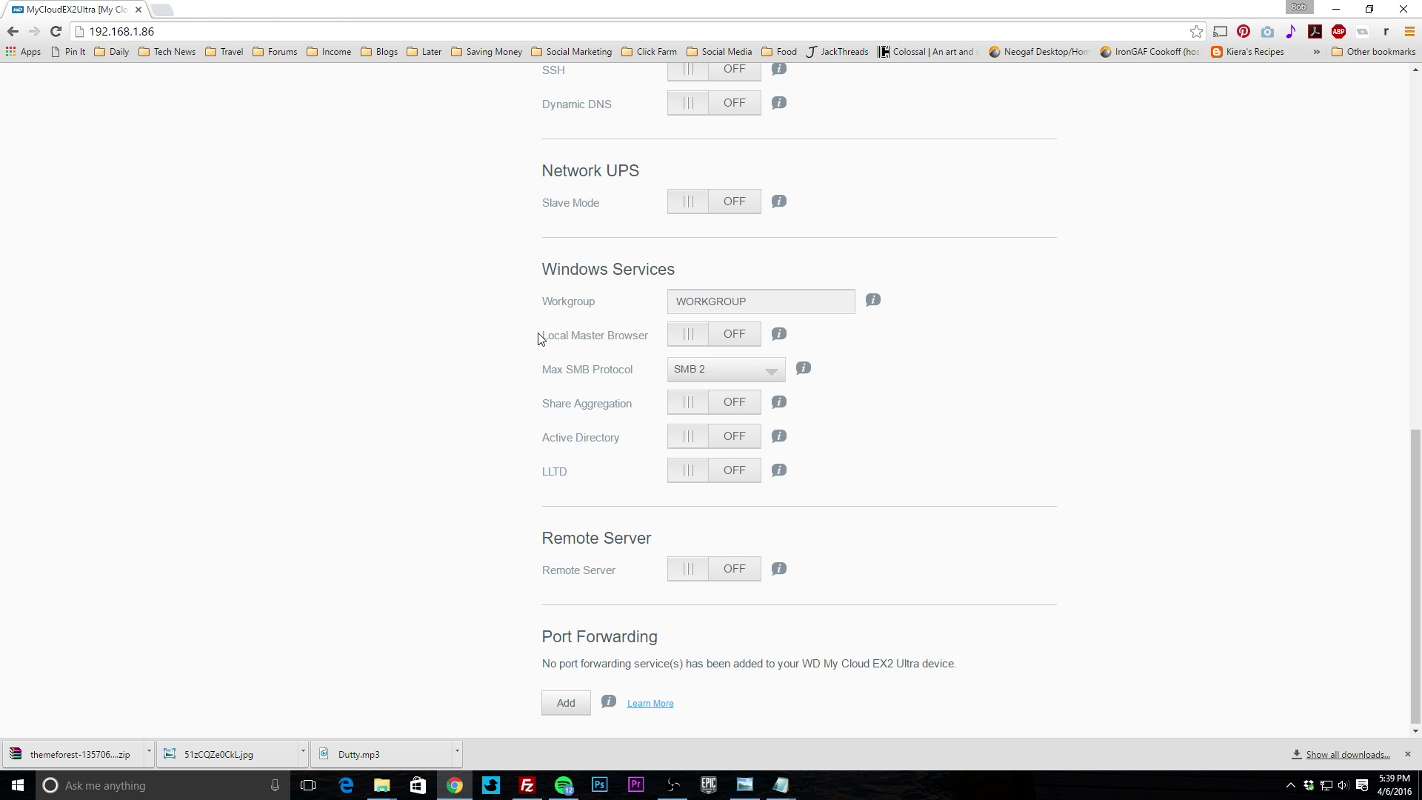
scroll(881, 412, "down", 1)
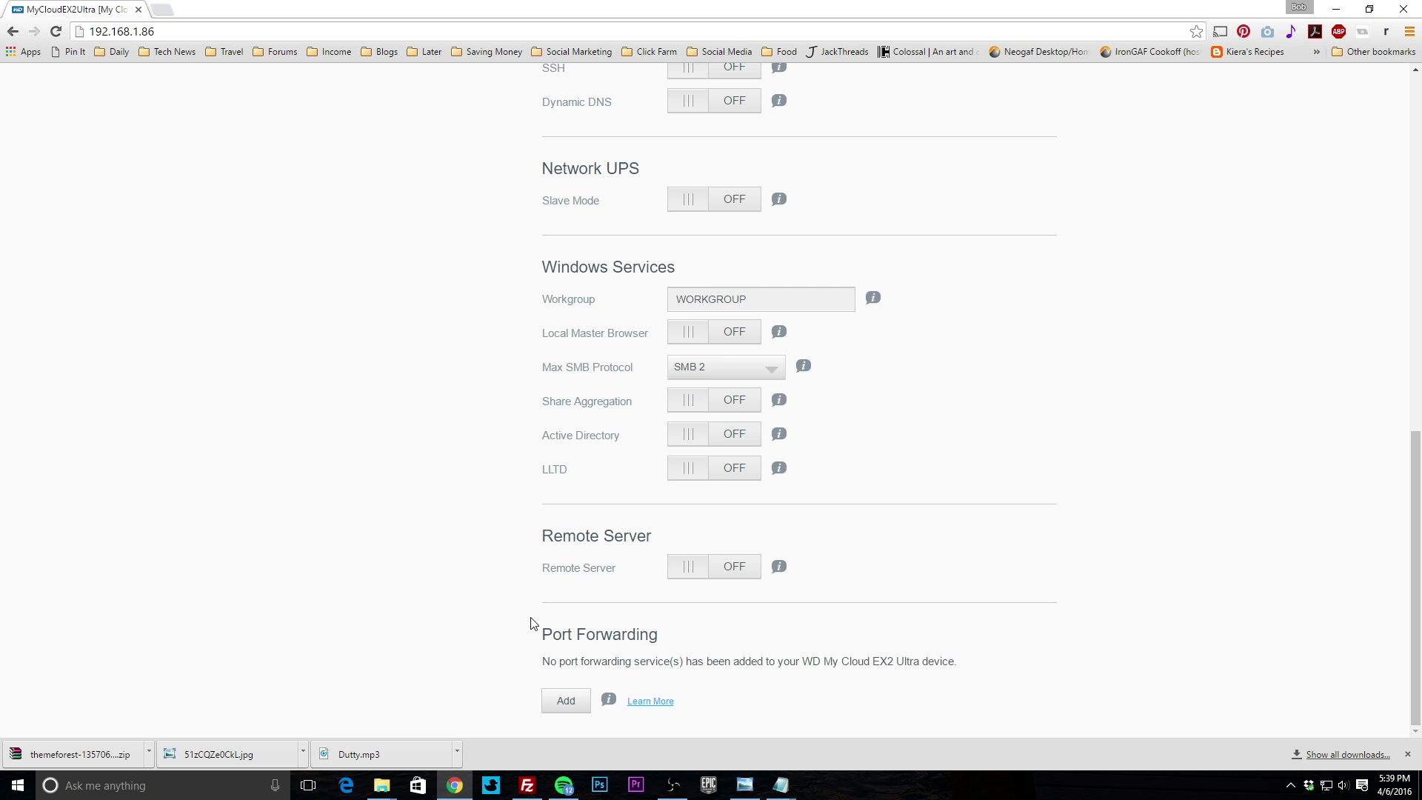
scroll(470, 646, "up", 10)
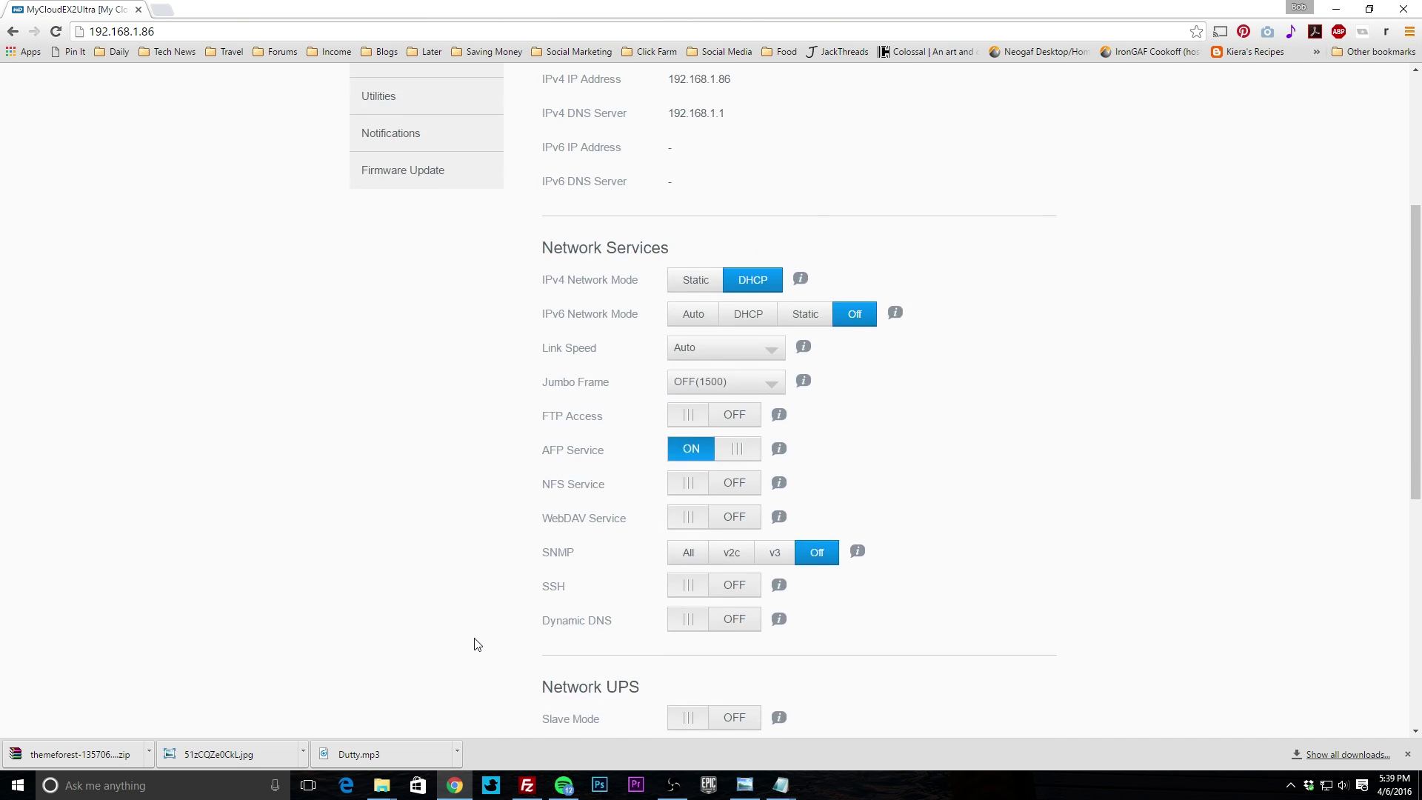
left_click(375, 358)
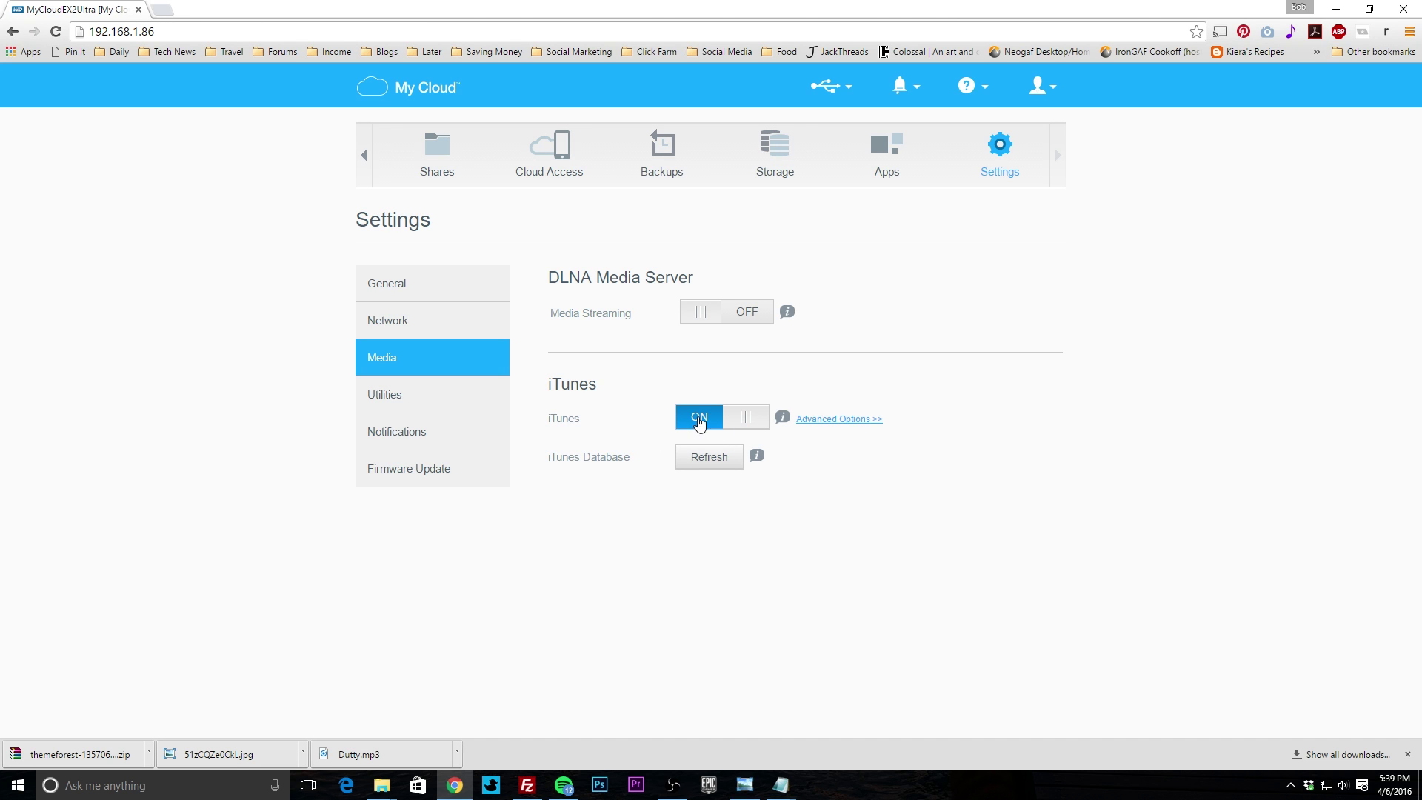
- Switch to the Utilities page, showing Extended Logging and Flash System LED both OFF
left_click(408, 411)
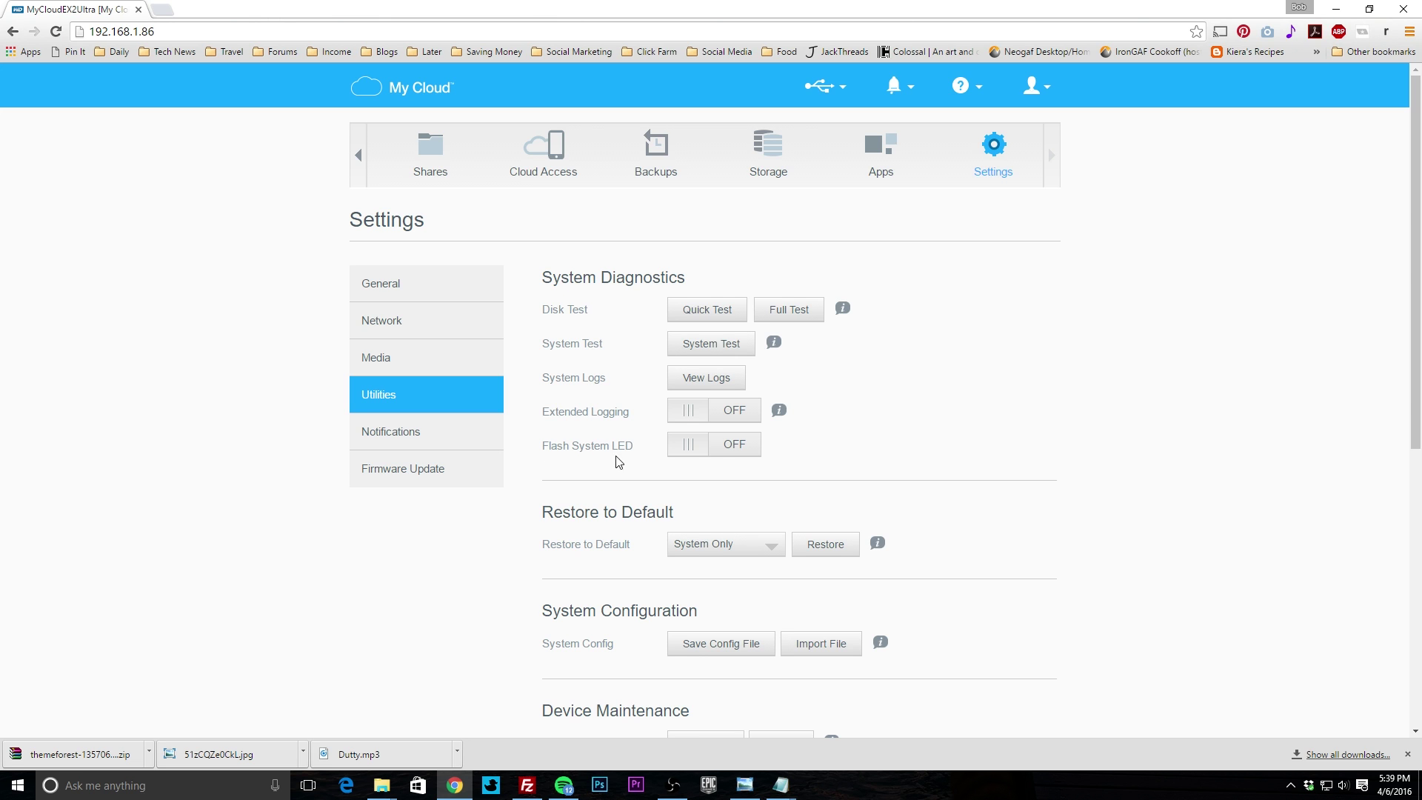
- Scroll the Utilities page down to the ISO Share List and back, then open Notifications
scroll(1059, 493, "down", 2)
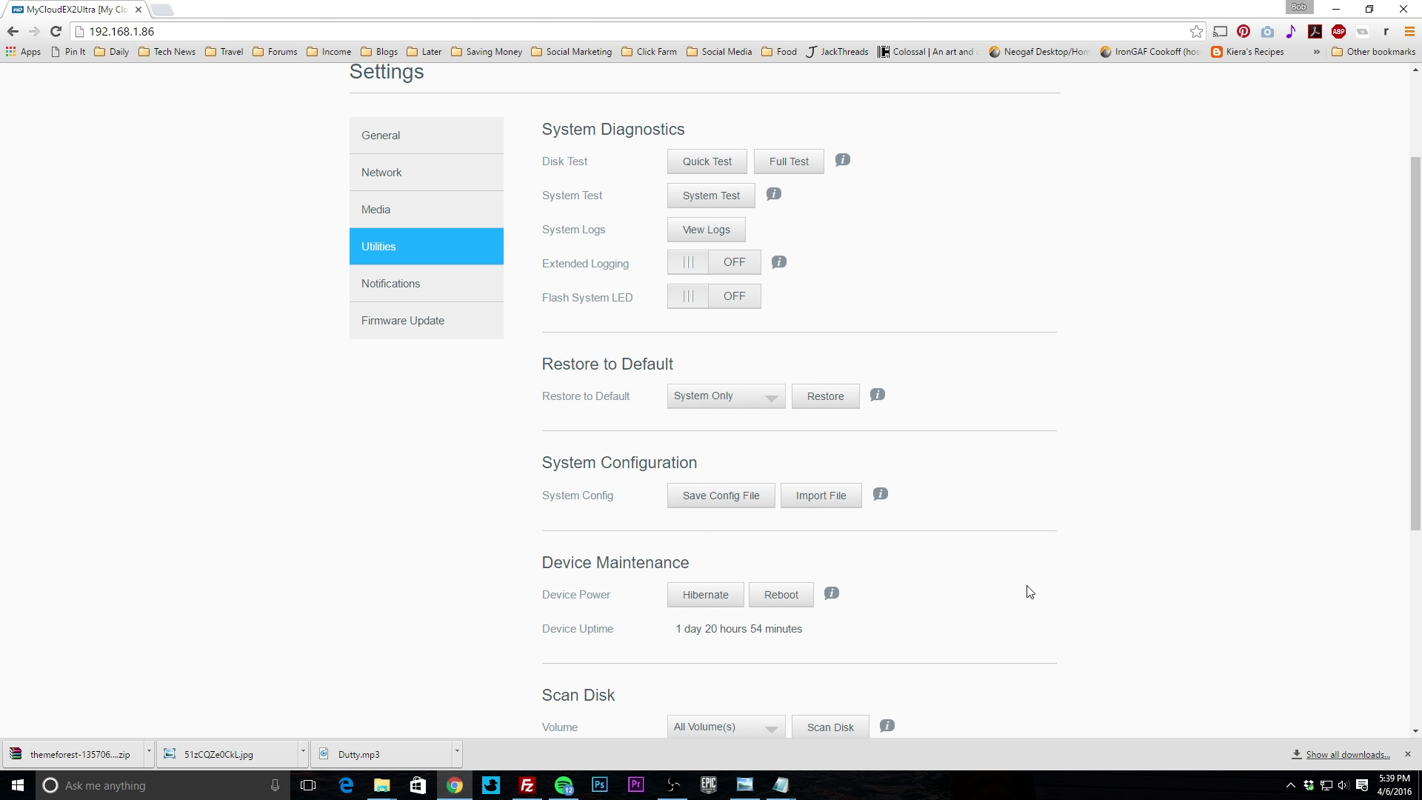
scroll(937, 503, "down", 3)
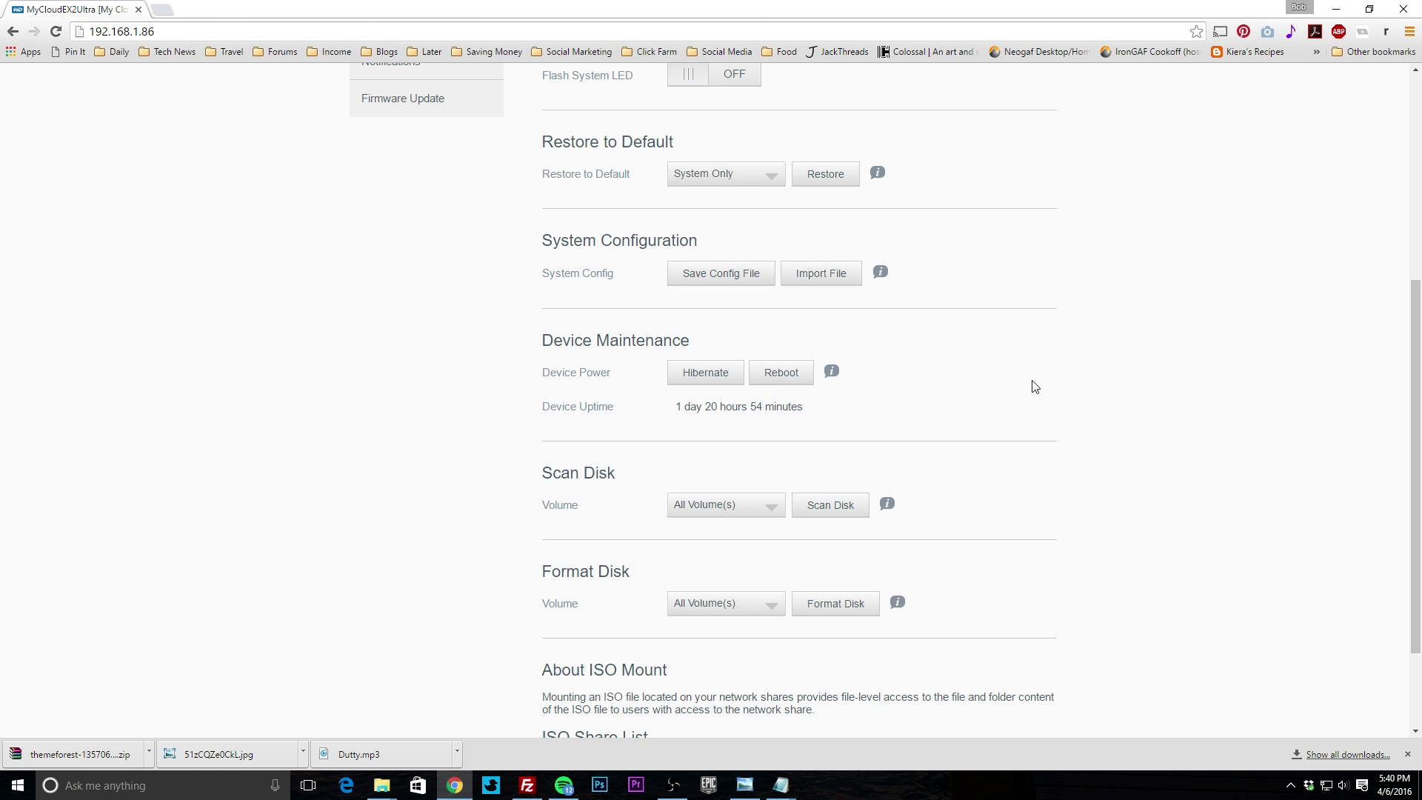
scroll(990, 363, "down", 2)
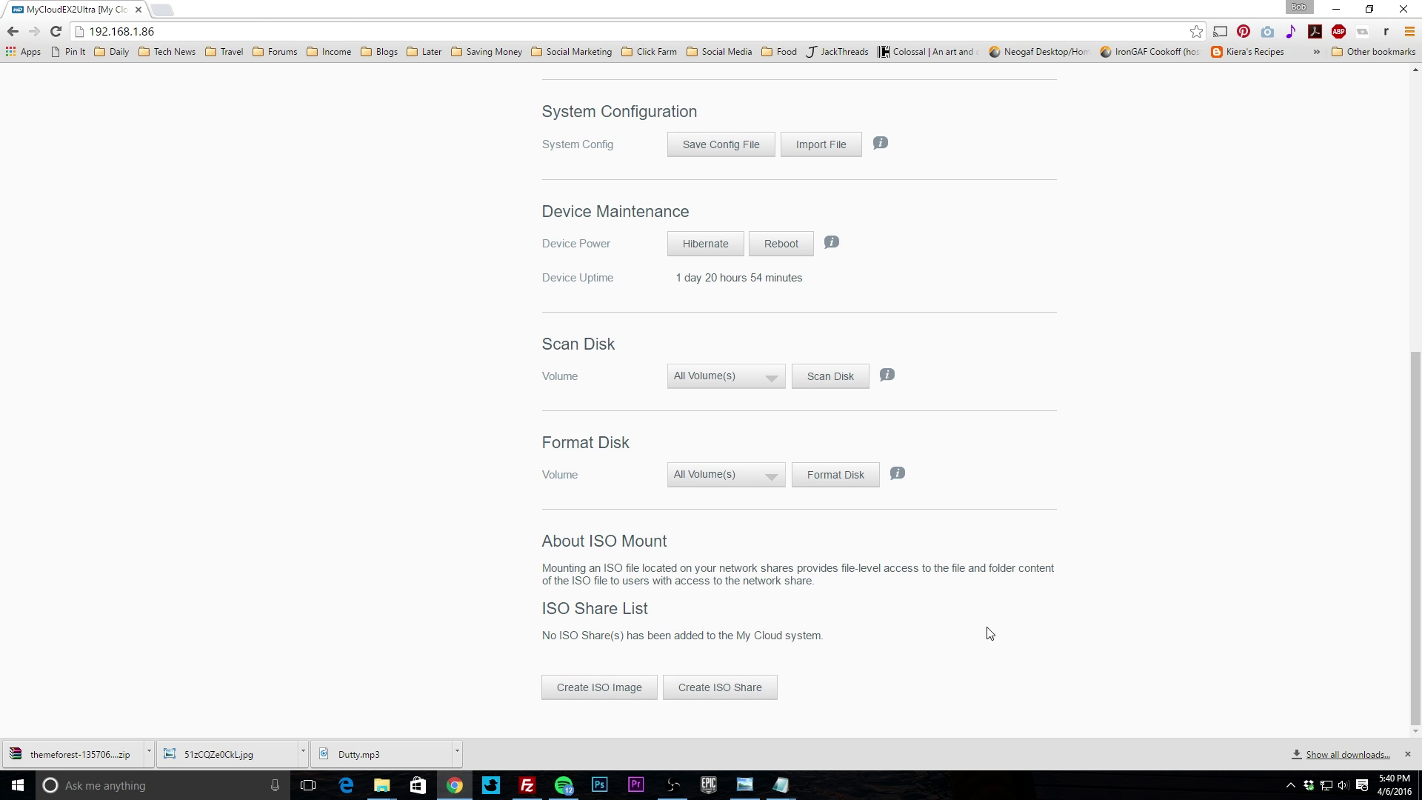
scroll(874, 631, "up", 6)
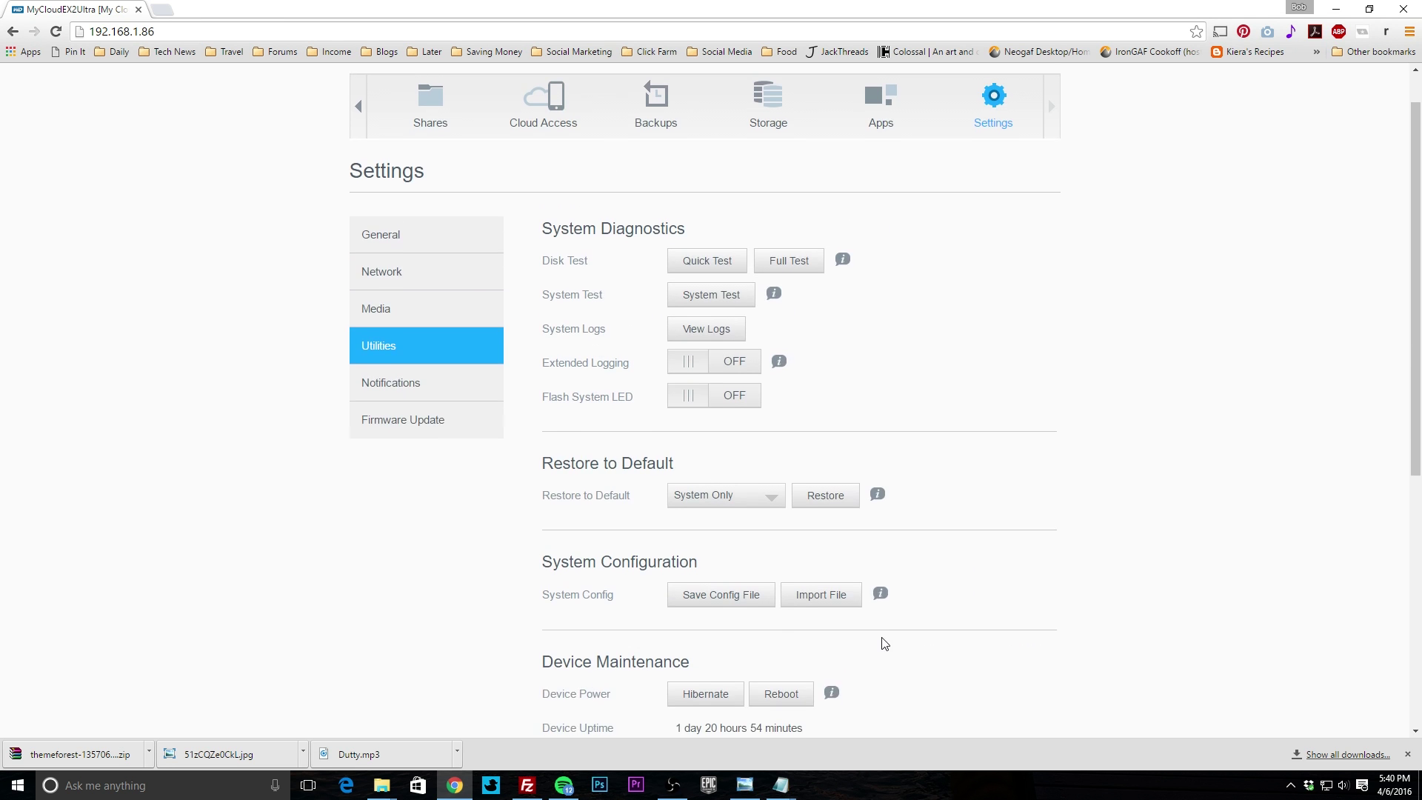
scroll(885, 642, "up", 1)
left_click(380, 438)
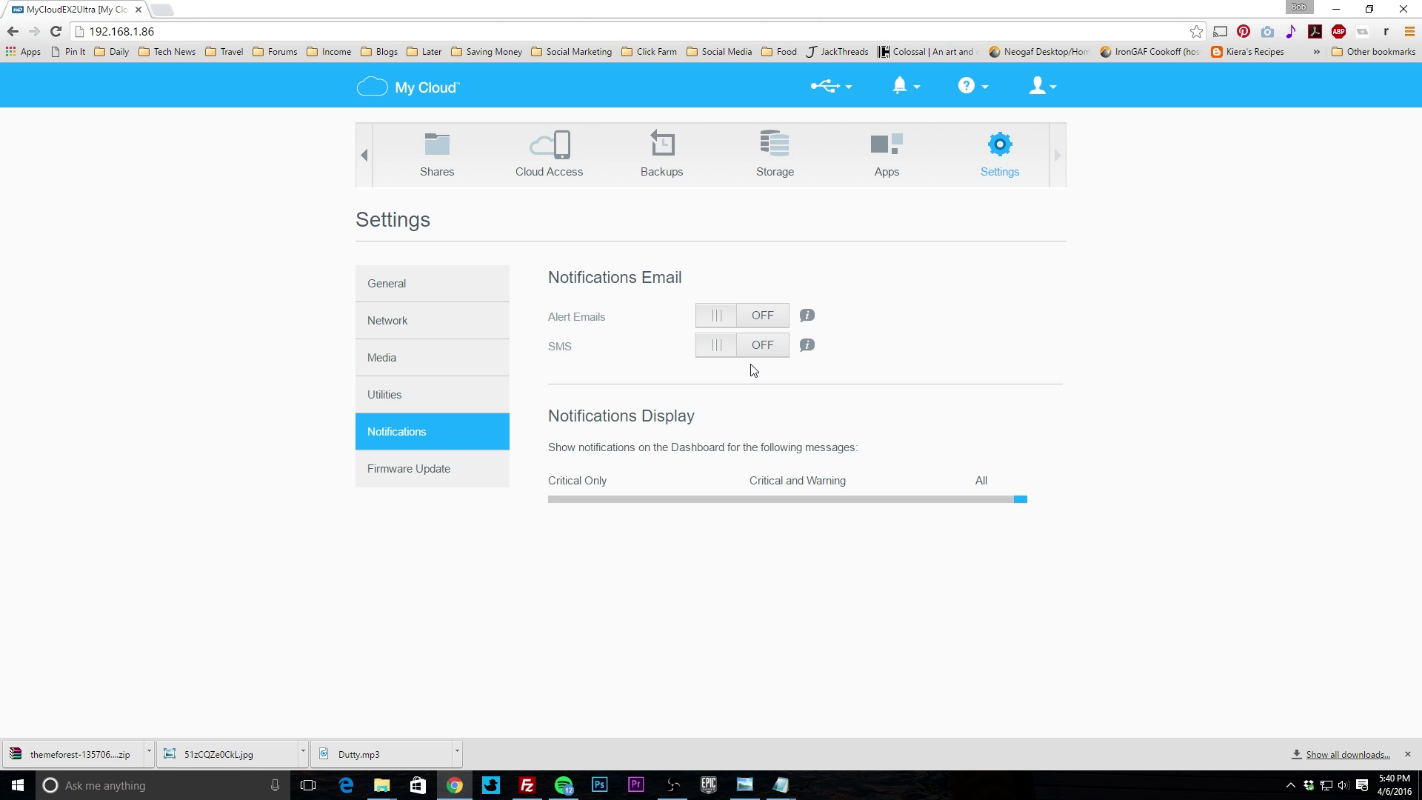
- View Firmware Update (auto update daily at 3:00 AM, version 2.11.140), then scroll the top icons left
left_click(437, 474)
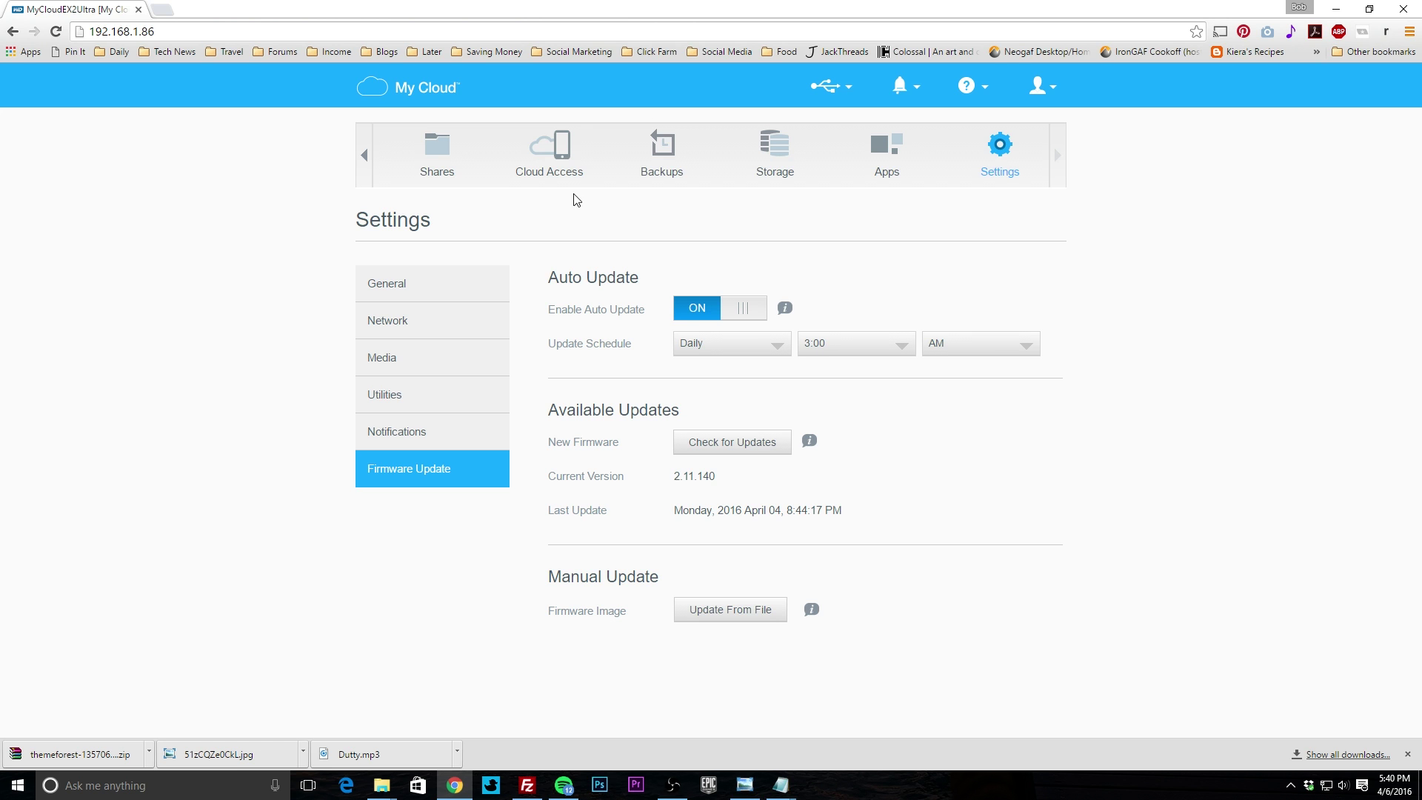
left_click(364, 156)
left_click(363, 156)
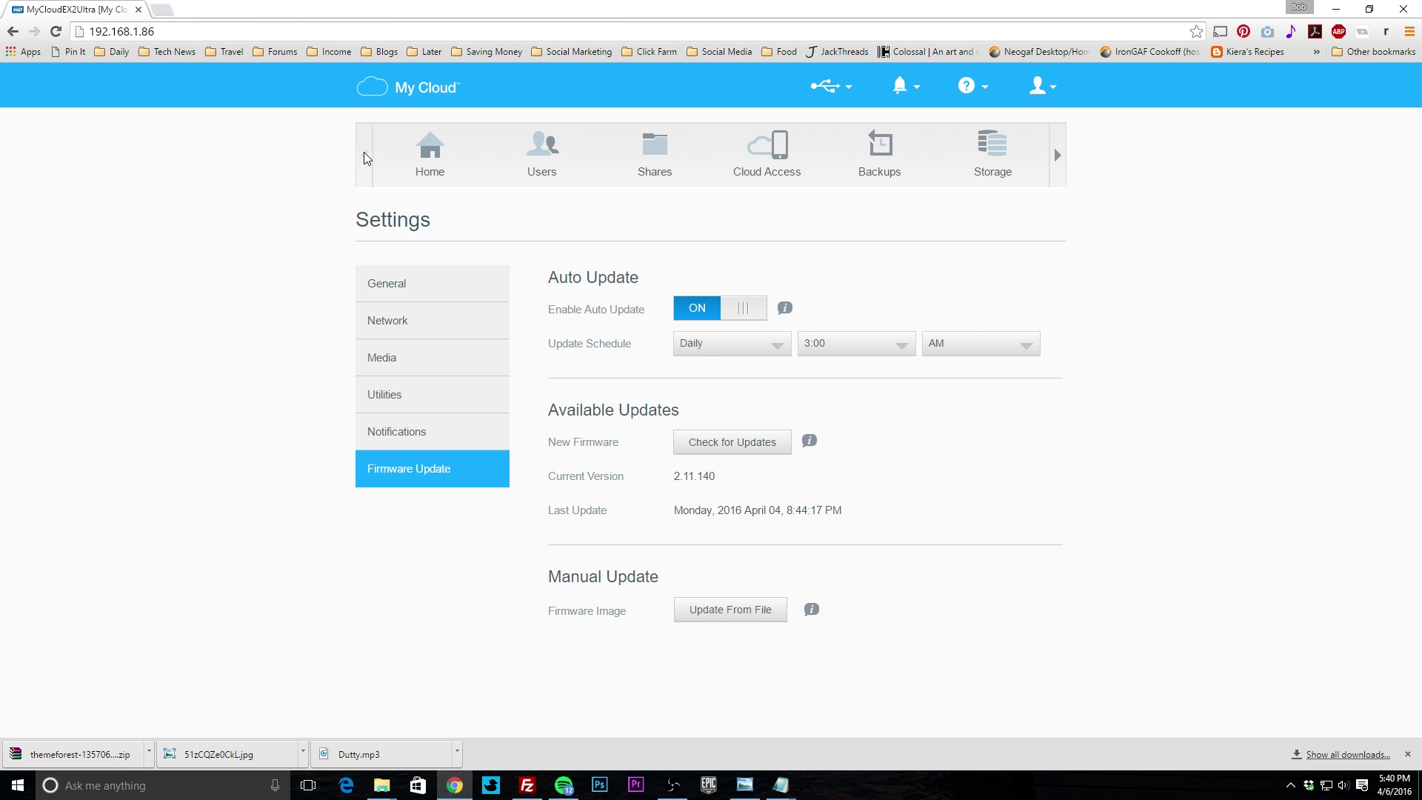
- Go to the Home overview showing 3.93 TB capacity, Healthy status and firmware 2.11.140
left_click(415, 163)
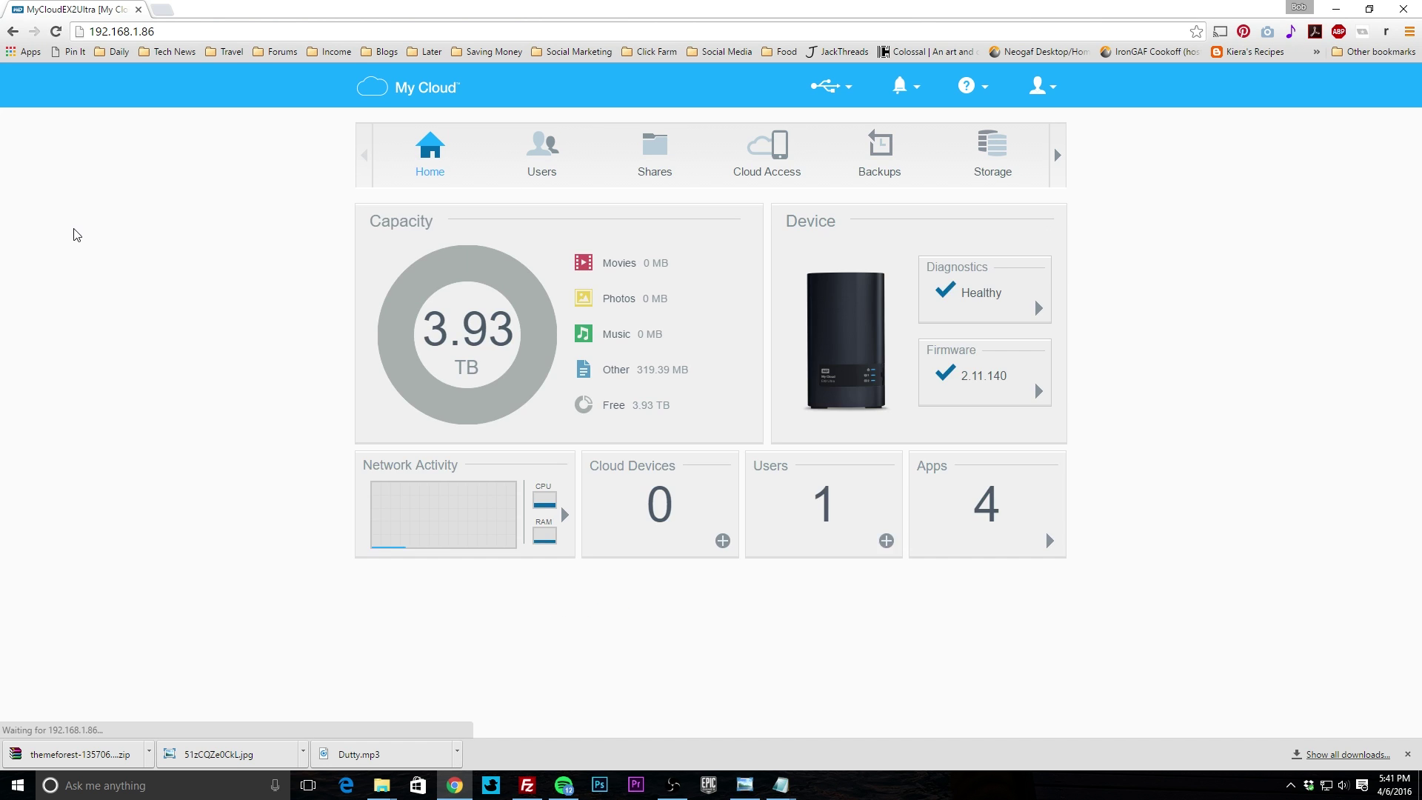